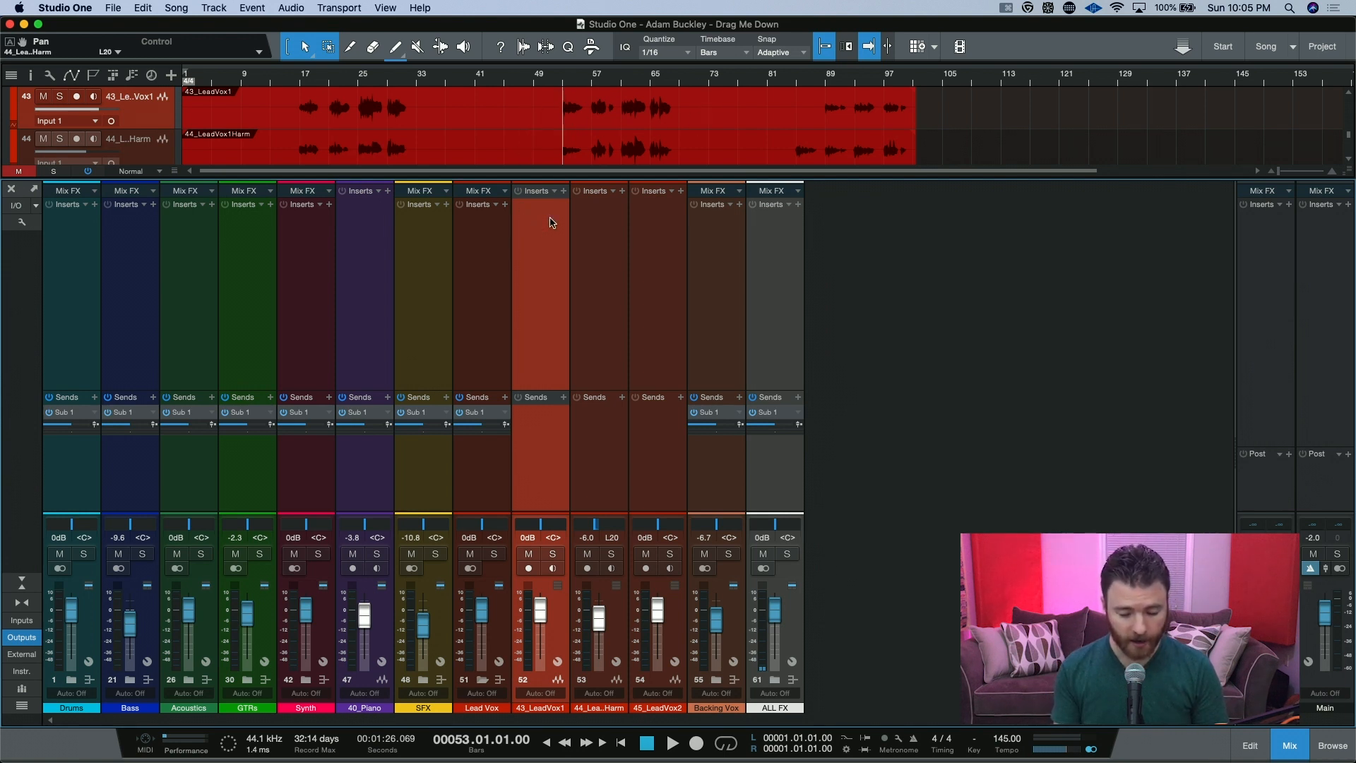
# Play the song from bar 53 to hear the unprocessed lead vocal, and stop playback.
pyautogui.press('space')
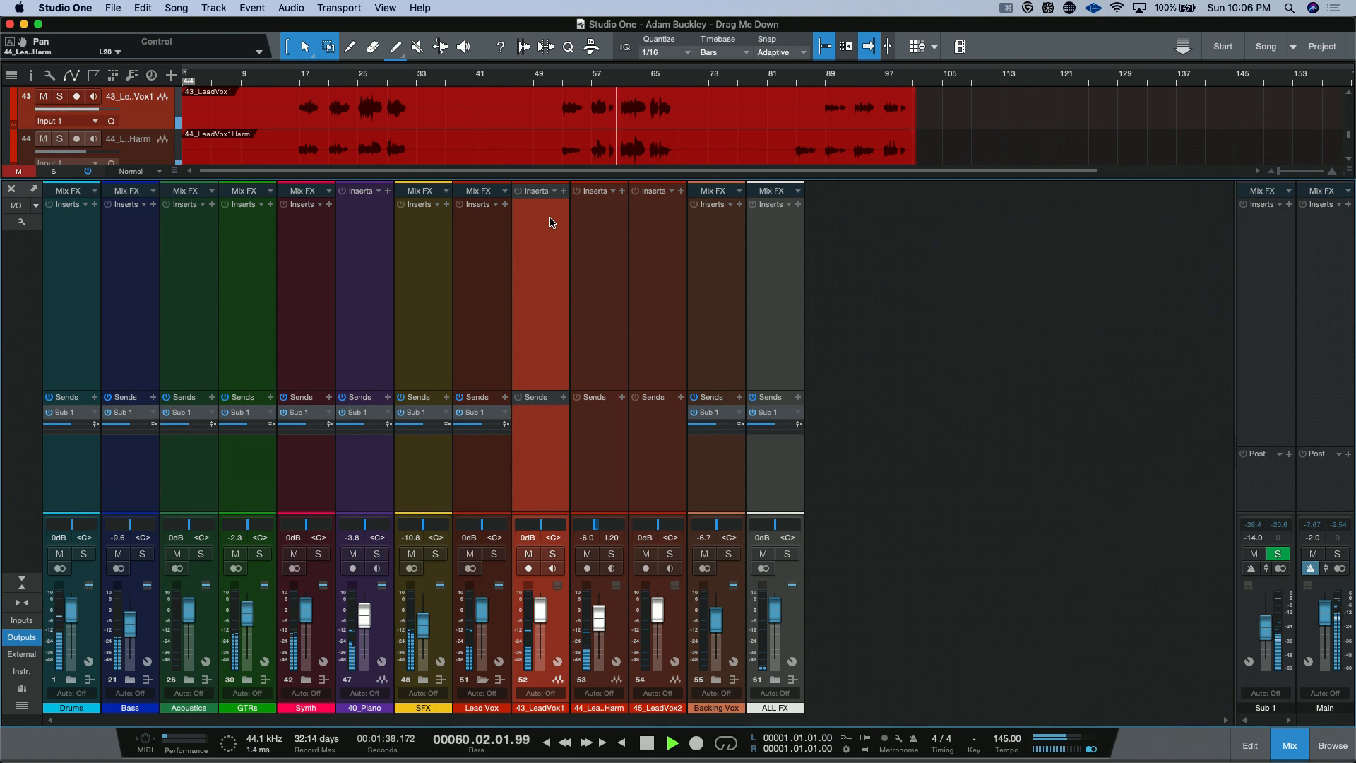
pyautogui.press('space')
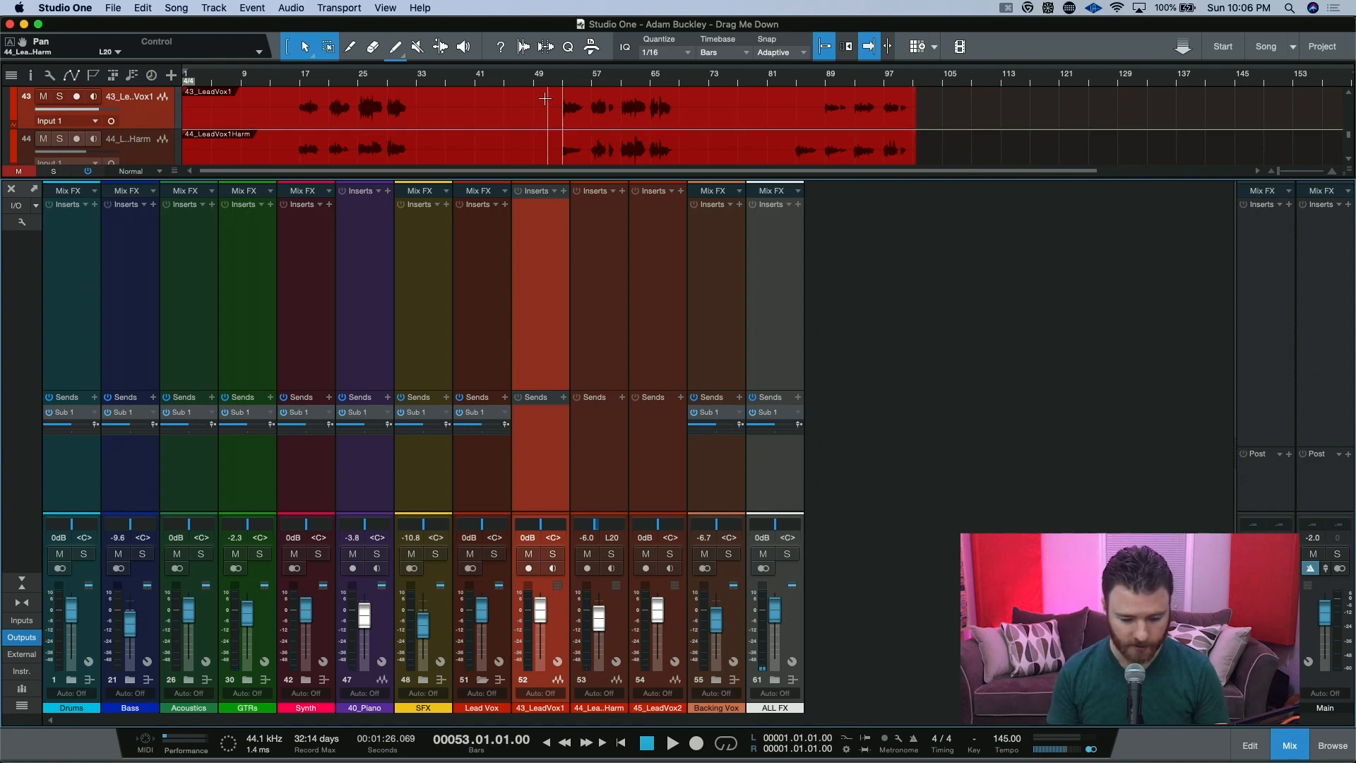
# Insert Pro EQ on the 43_LeadVox1 channel, load the Telephone preset from the Misc folder, and audition the vocal.
pyautogui.click(563, 192)
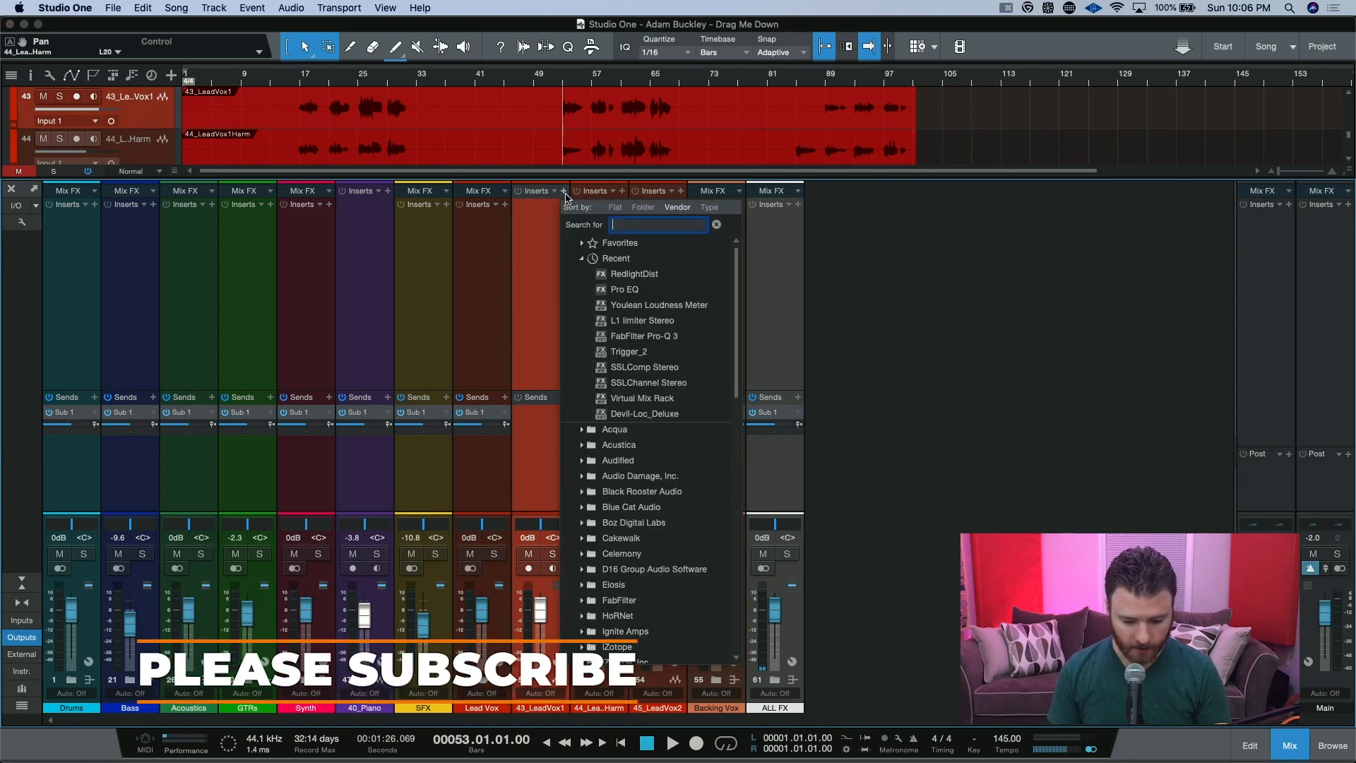
pyautogui.click(639, 290)
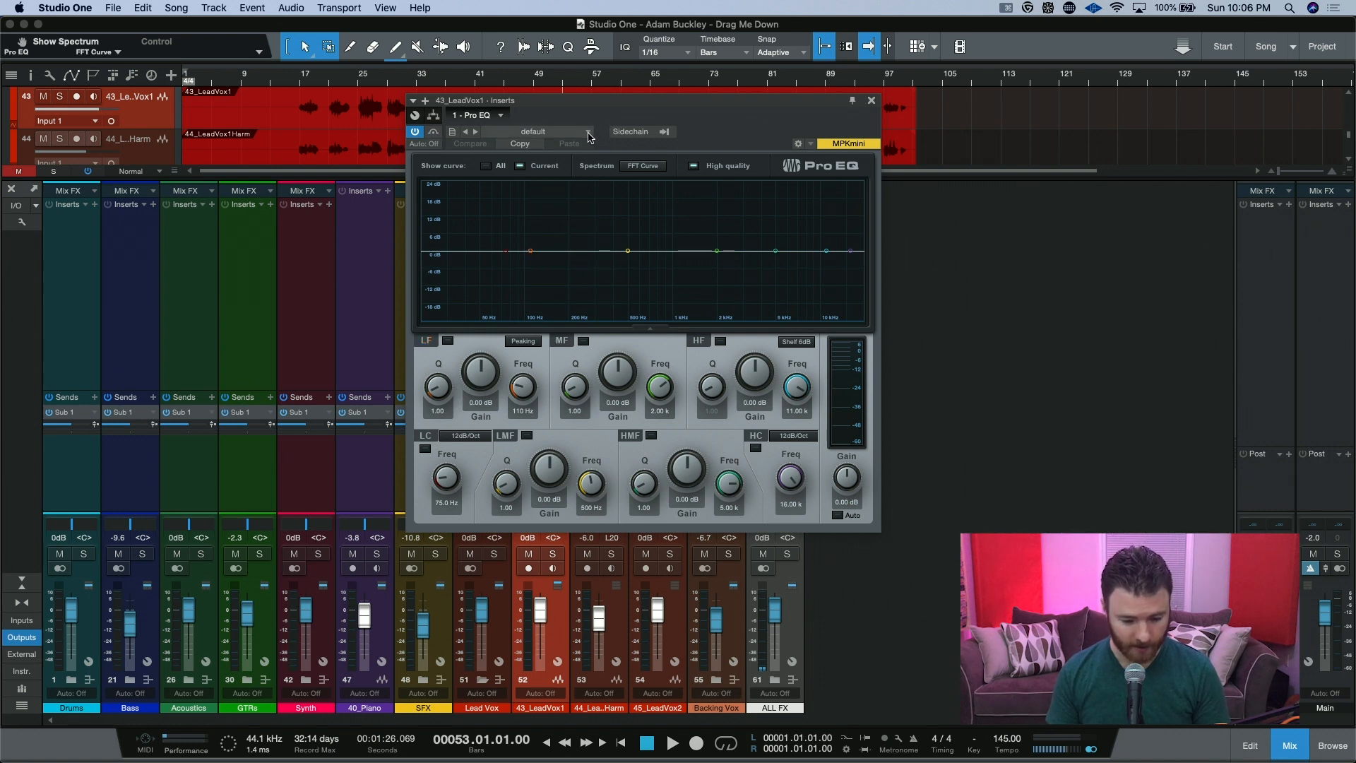
pyautogui.click(589, 133)
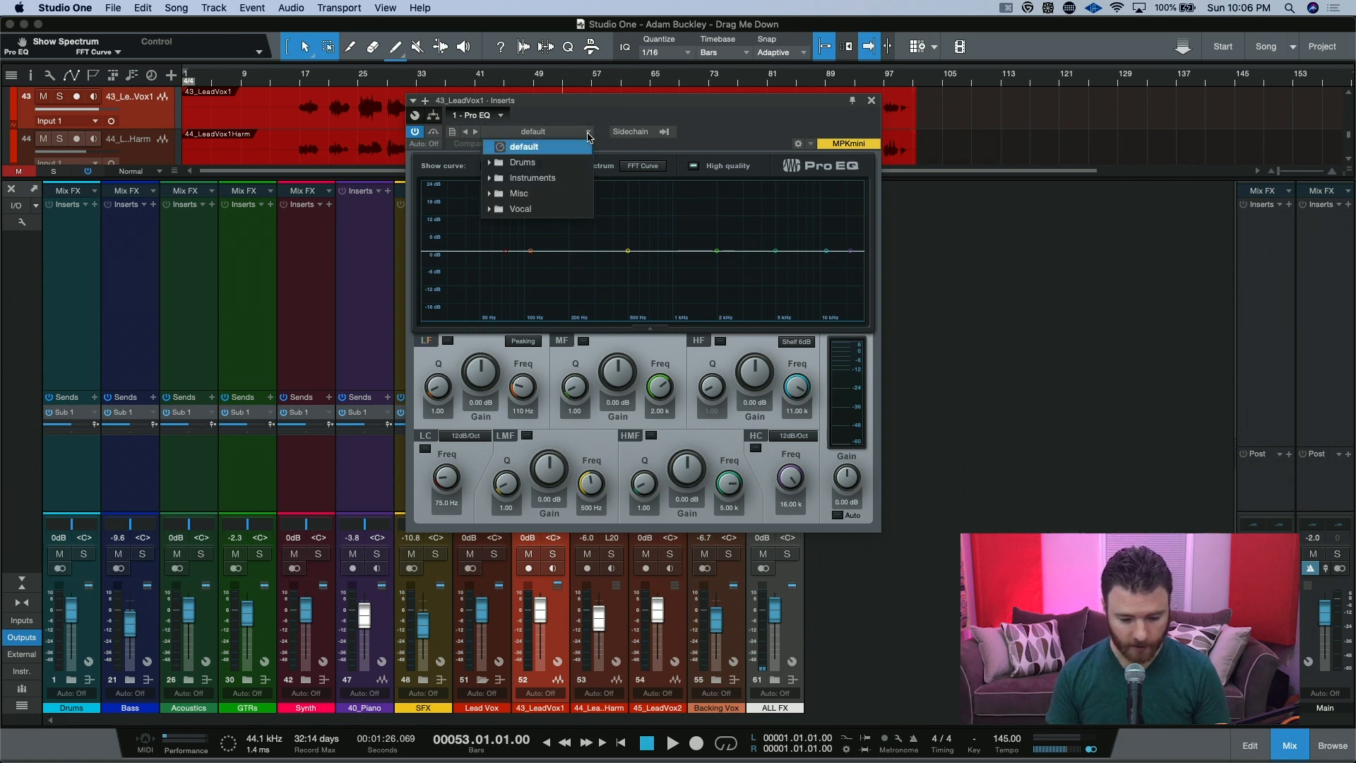
pyautogui.click(510, 193)
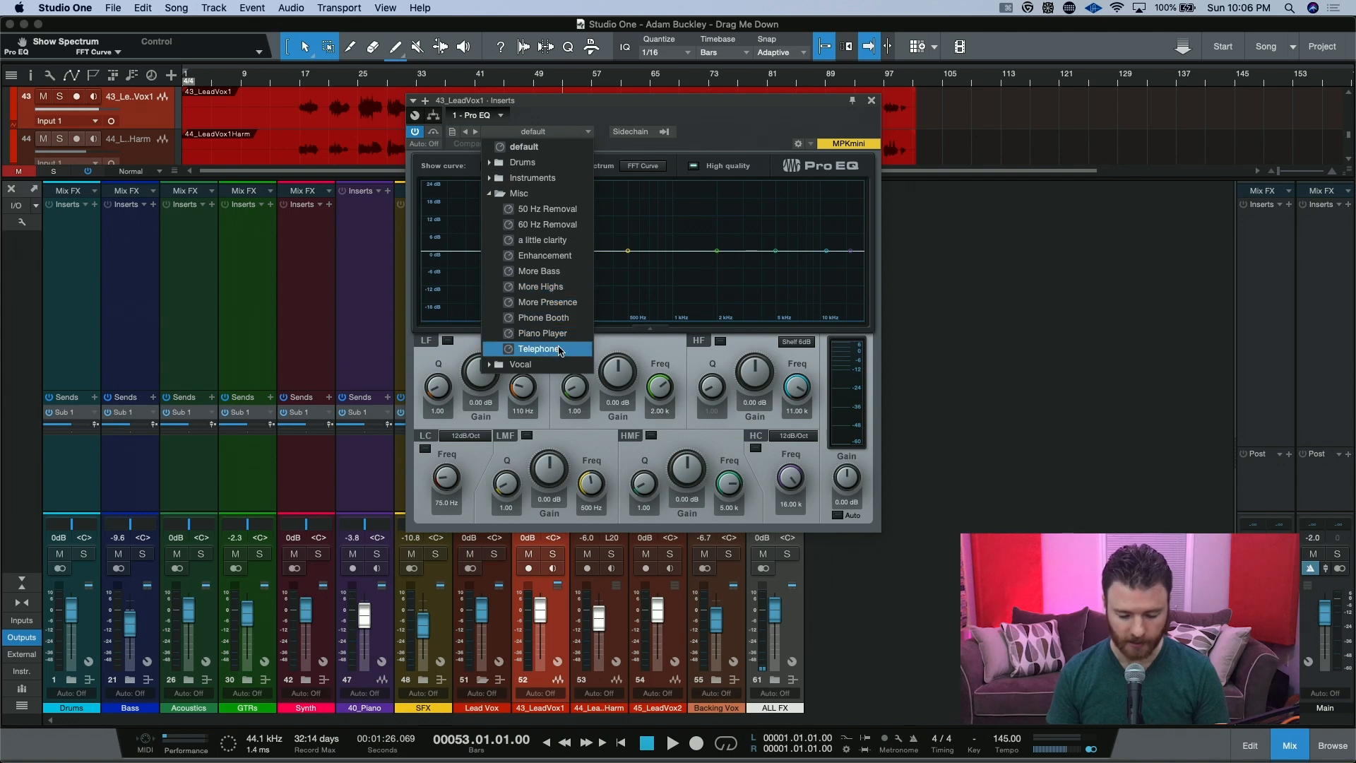
pyautogui.click(558, 349)
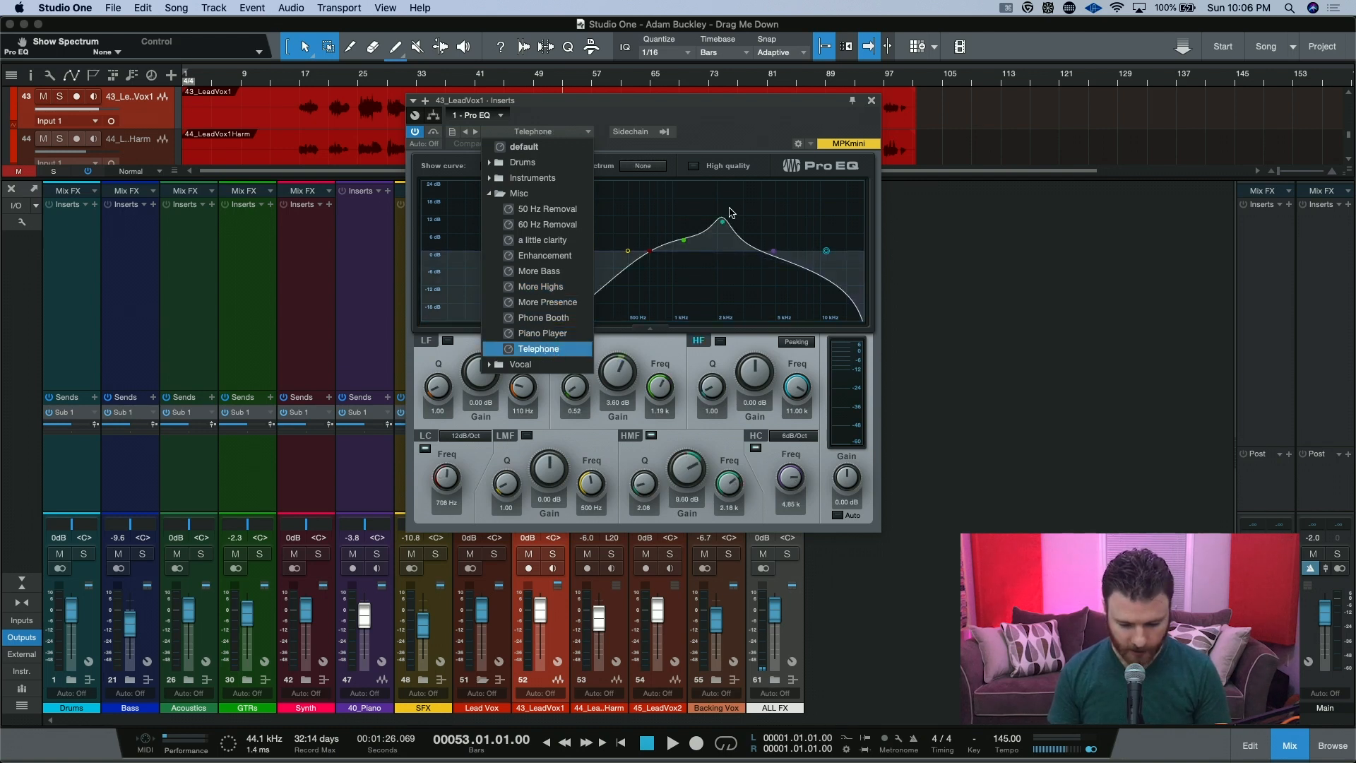
pyautogui.click(523, 348)
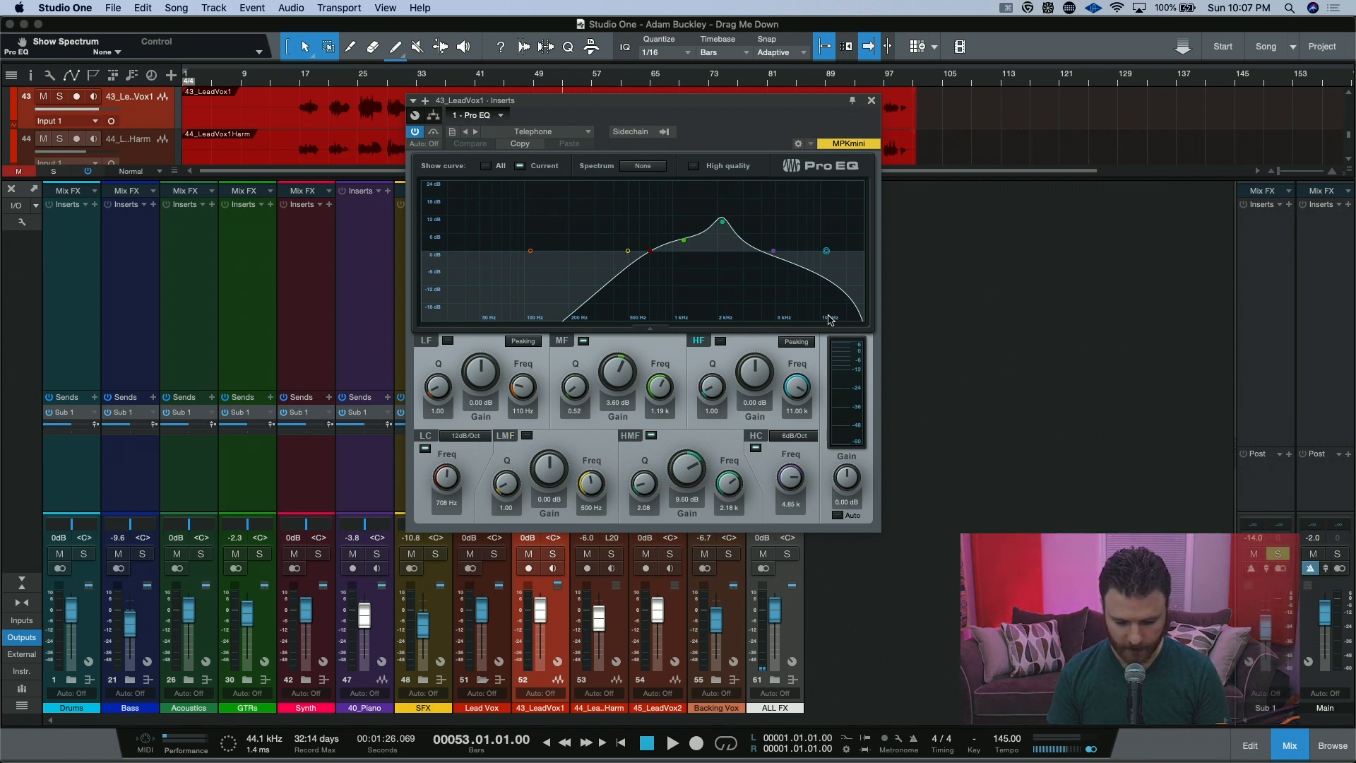
pyautogui.press('space')
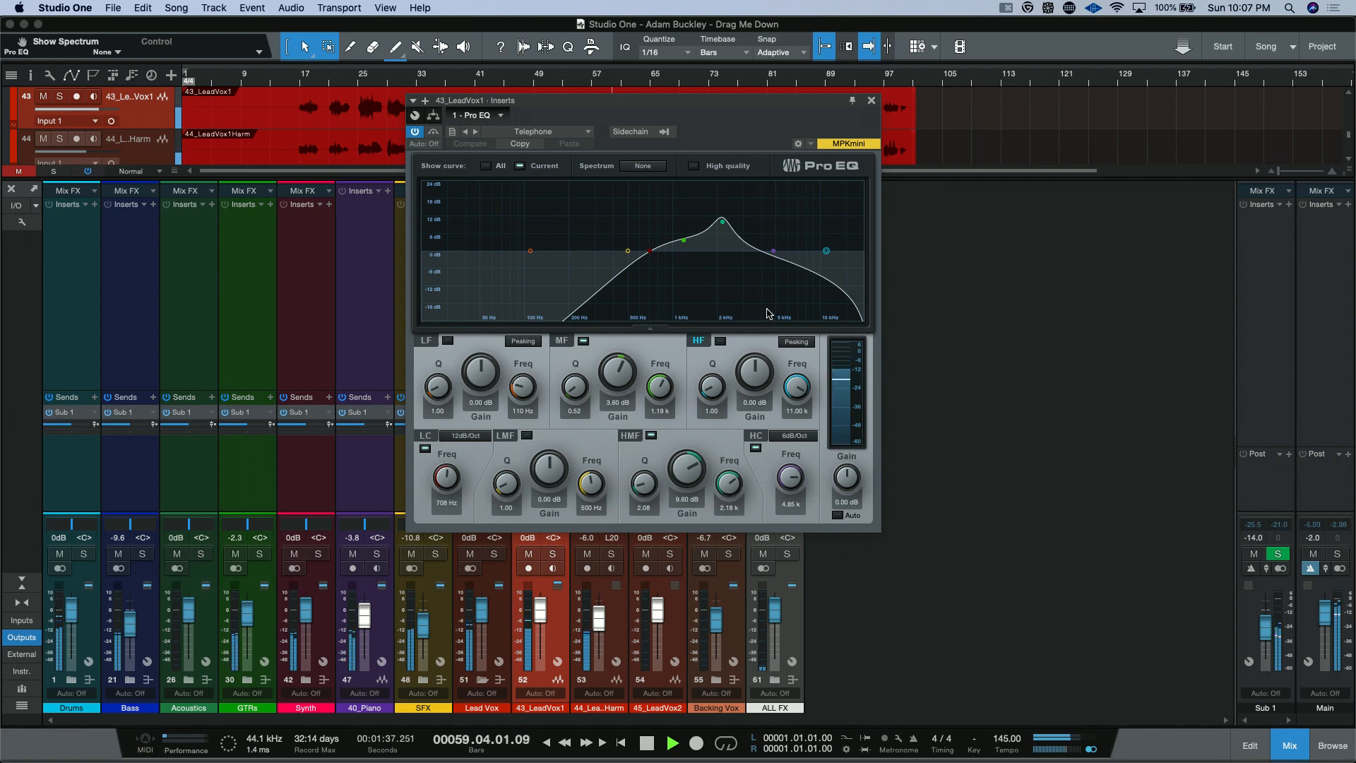
pyautogui.press('space')
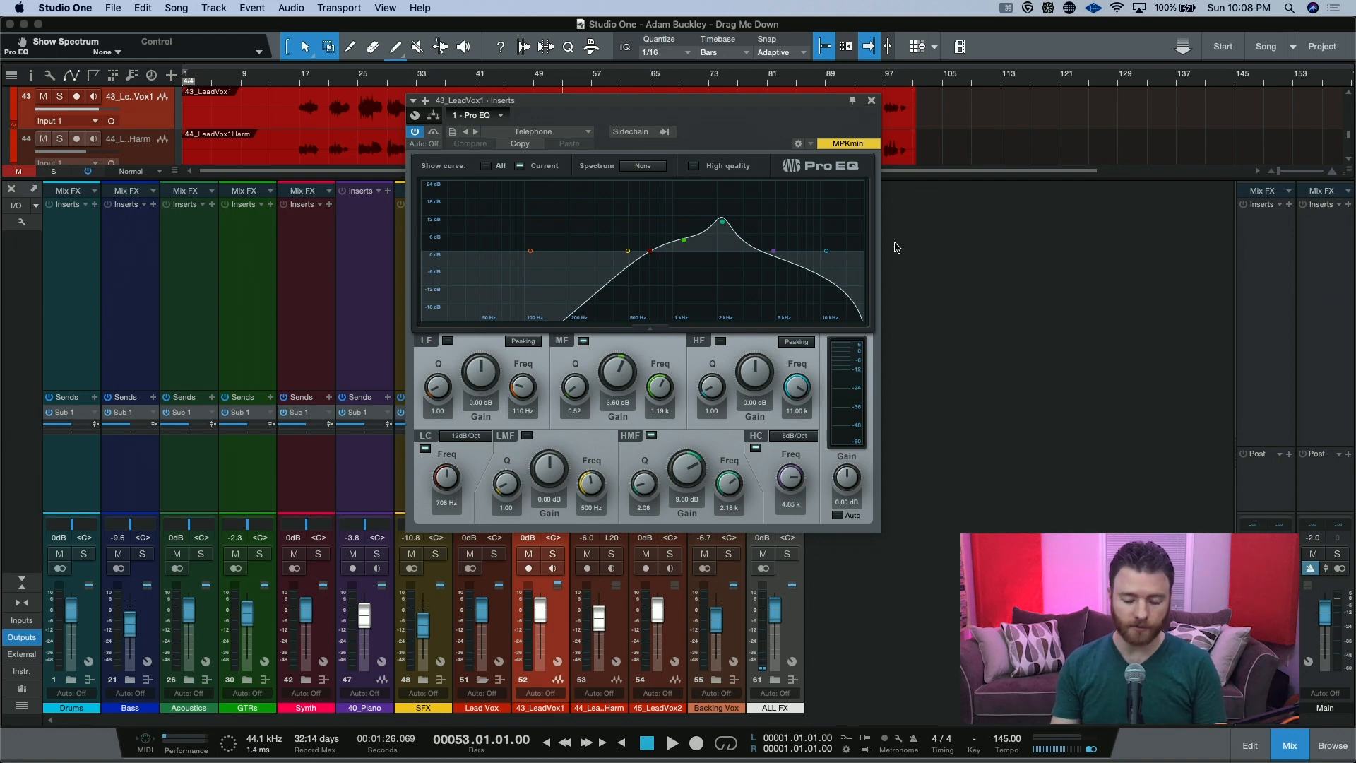
# Switch off Pro EQ's HMF and MF bands and audition the vocal with only the low and high cuts.
pyautogui.click(653, 436)
pyautogui.click(584, 340)
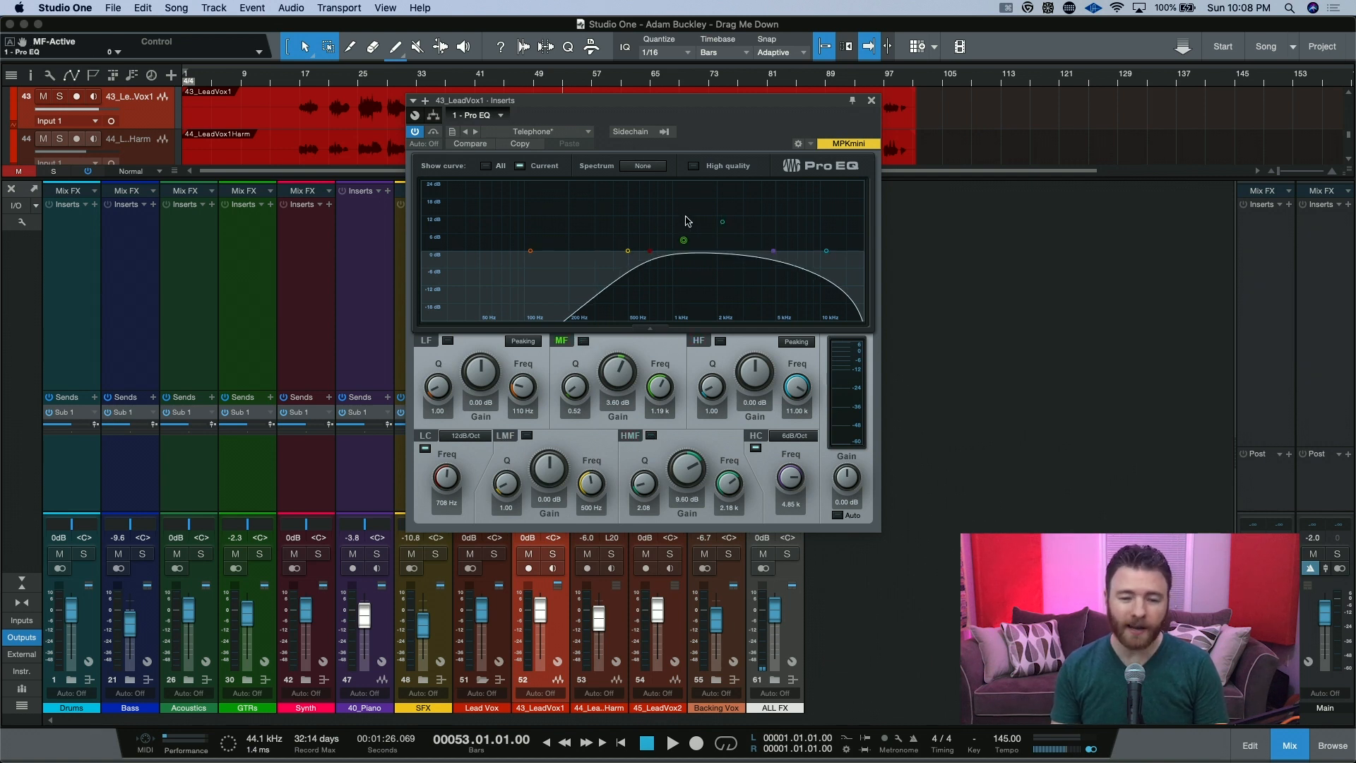
pyautogui.press('space')
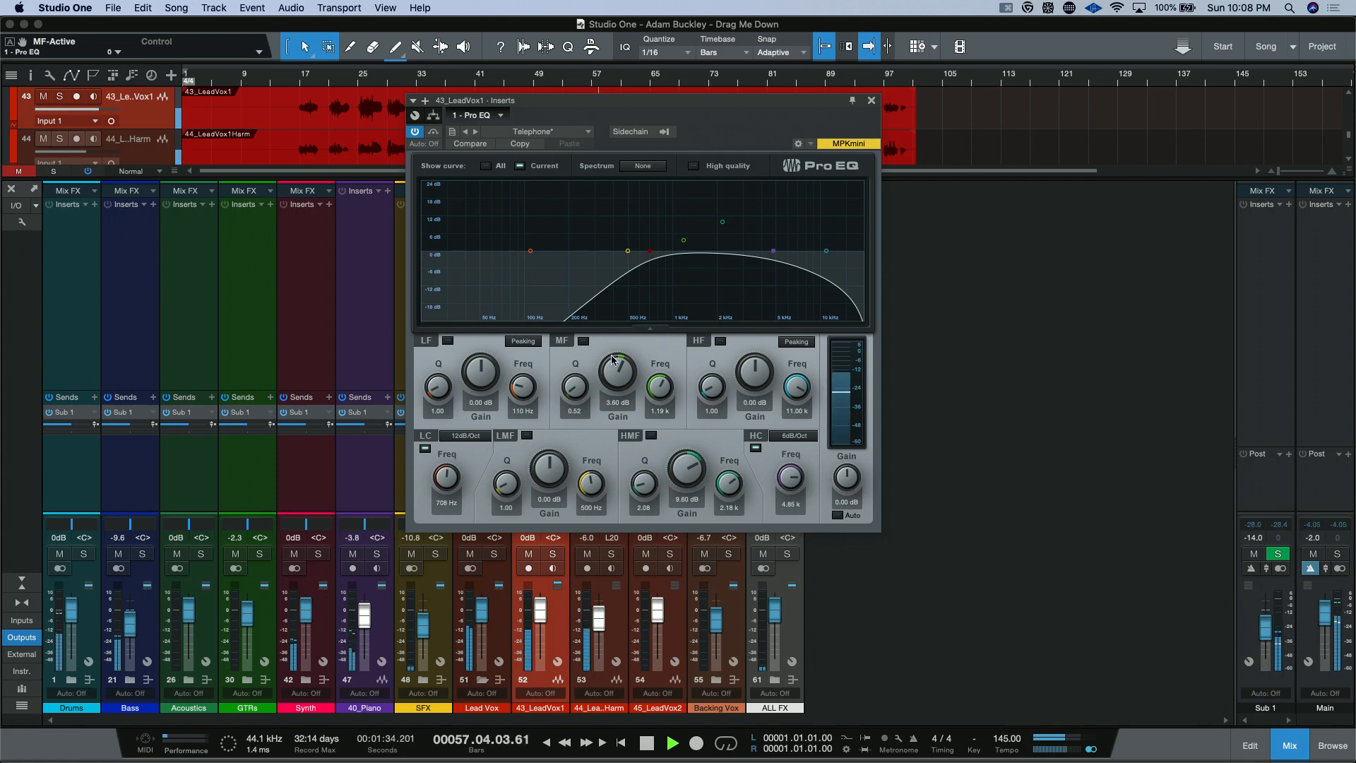
pyautogui.press('space')
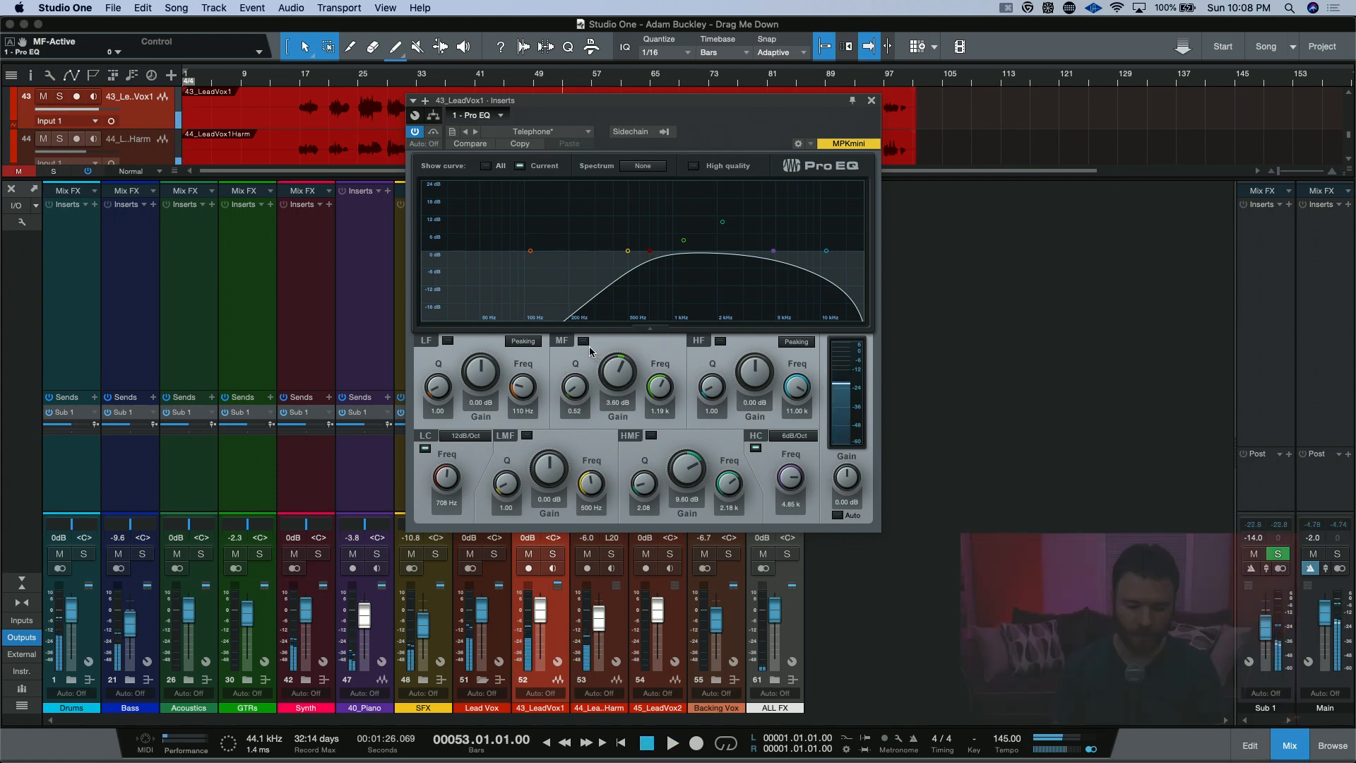
# Switch the MF and HMF bands back on and compare the vocal with and without these boosts during playback.
pyautogui.click(583, 341)
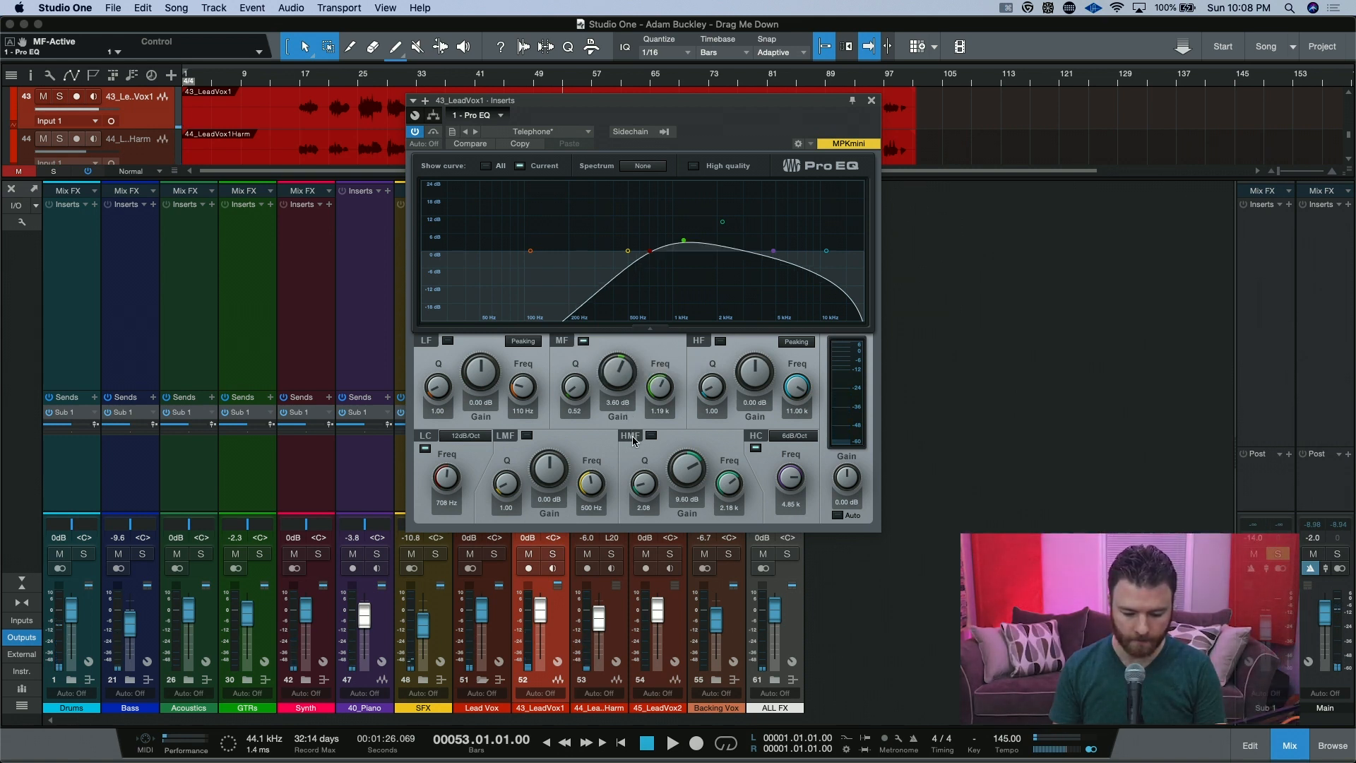
pyautogui.click(652, 435)
pyautogui.press('space')
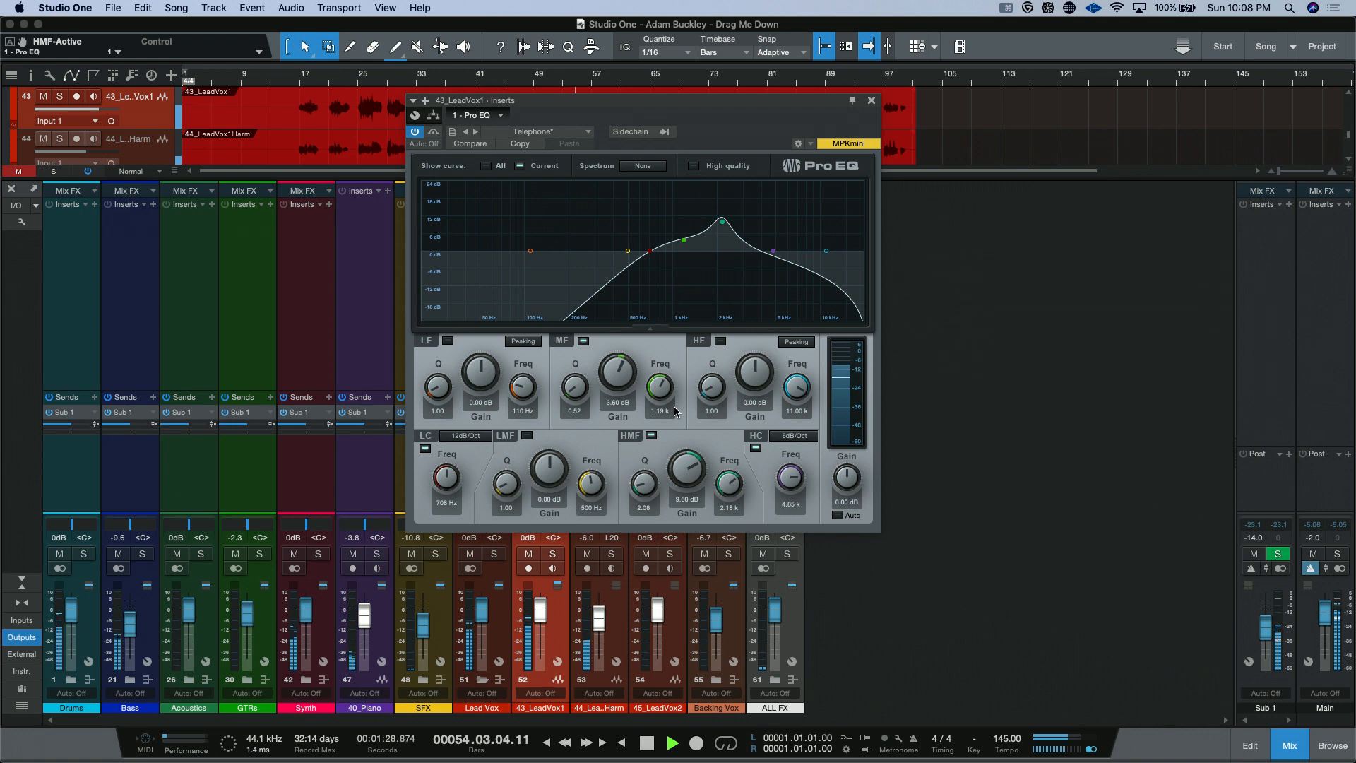
pyautogui.click(651, 435)
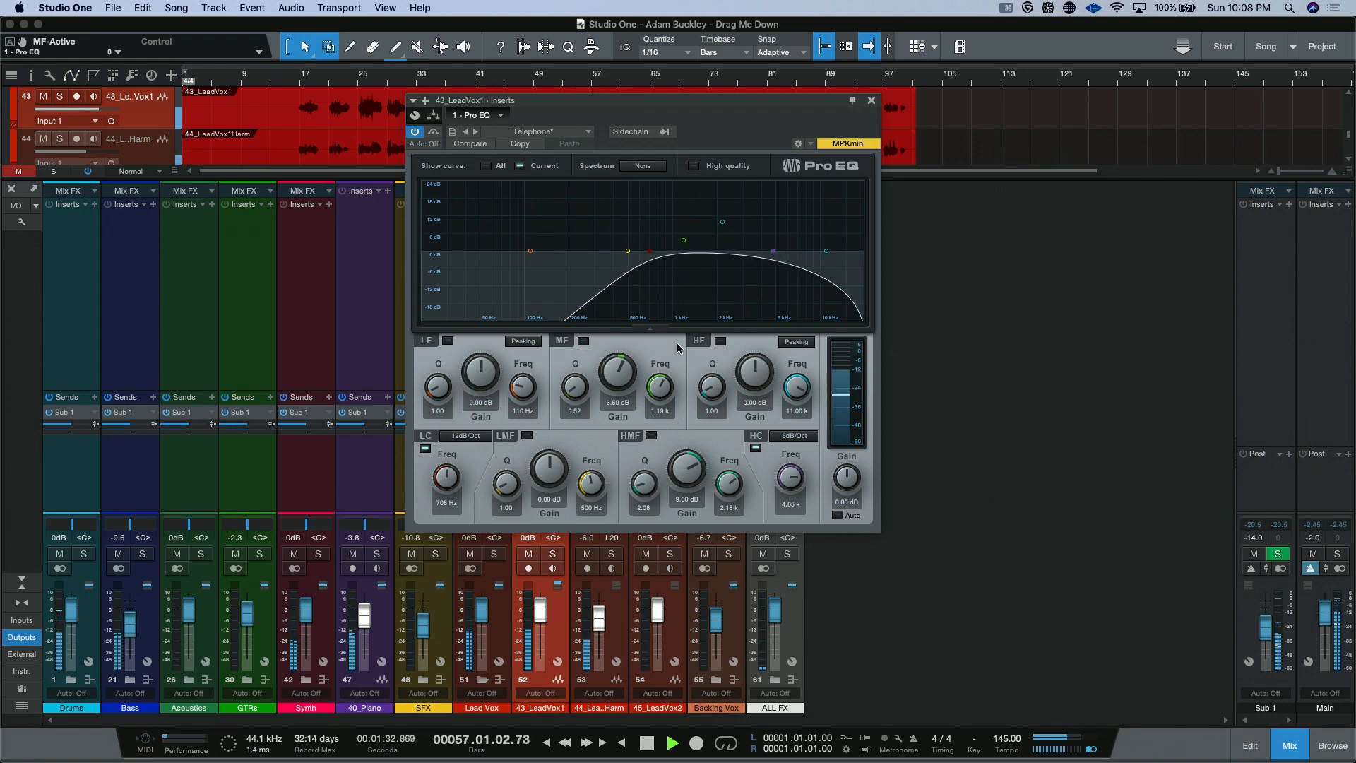
pyautogui.click(651, 435)
pyautogui.click(583, 341)
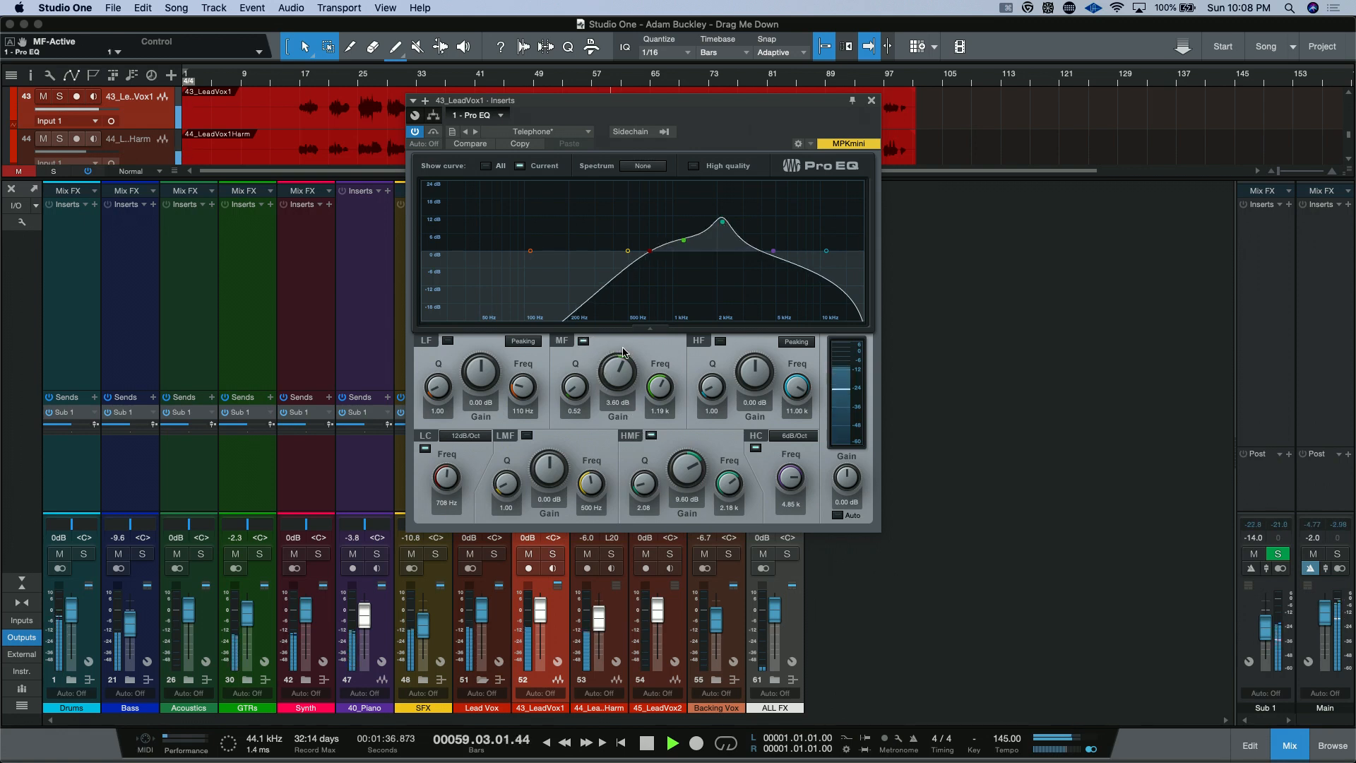
pyautogui.press('space')
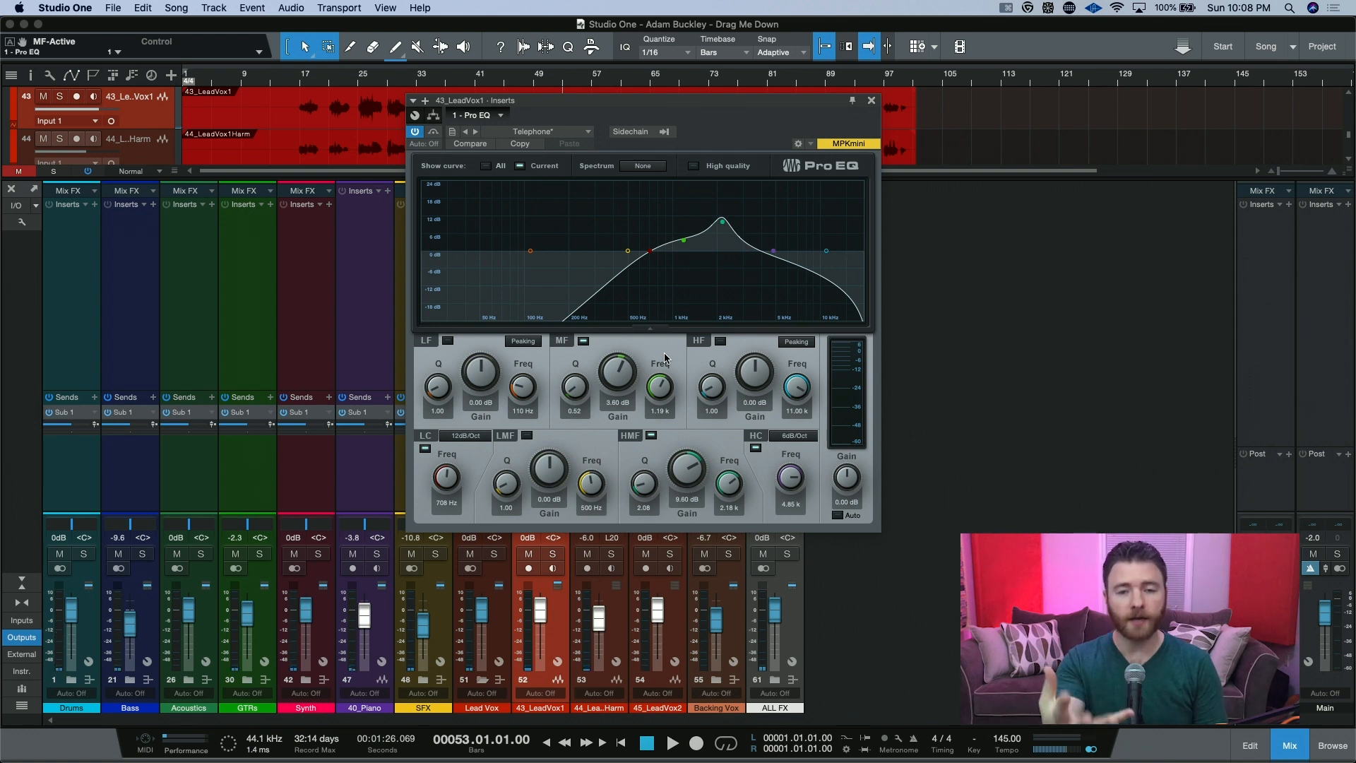
# Close Pro EQ, insert RedlightDist on the 43_LeadVox1 channel, and load its Old Radio preset.
pyautogui.click(873, 101)
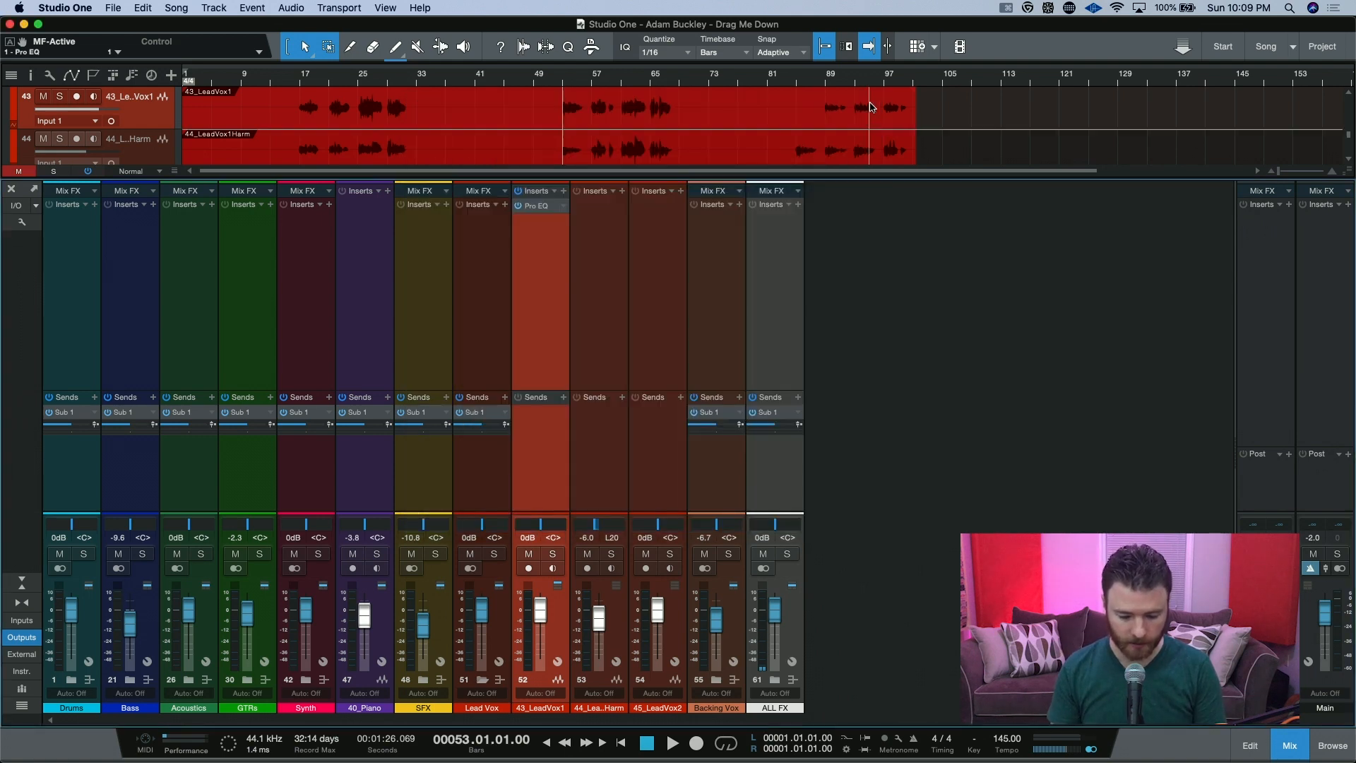
pyautogui.click(564, 194)
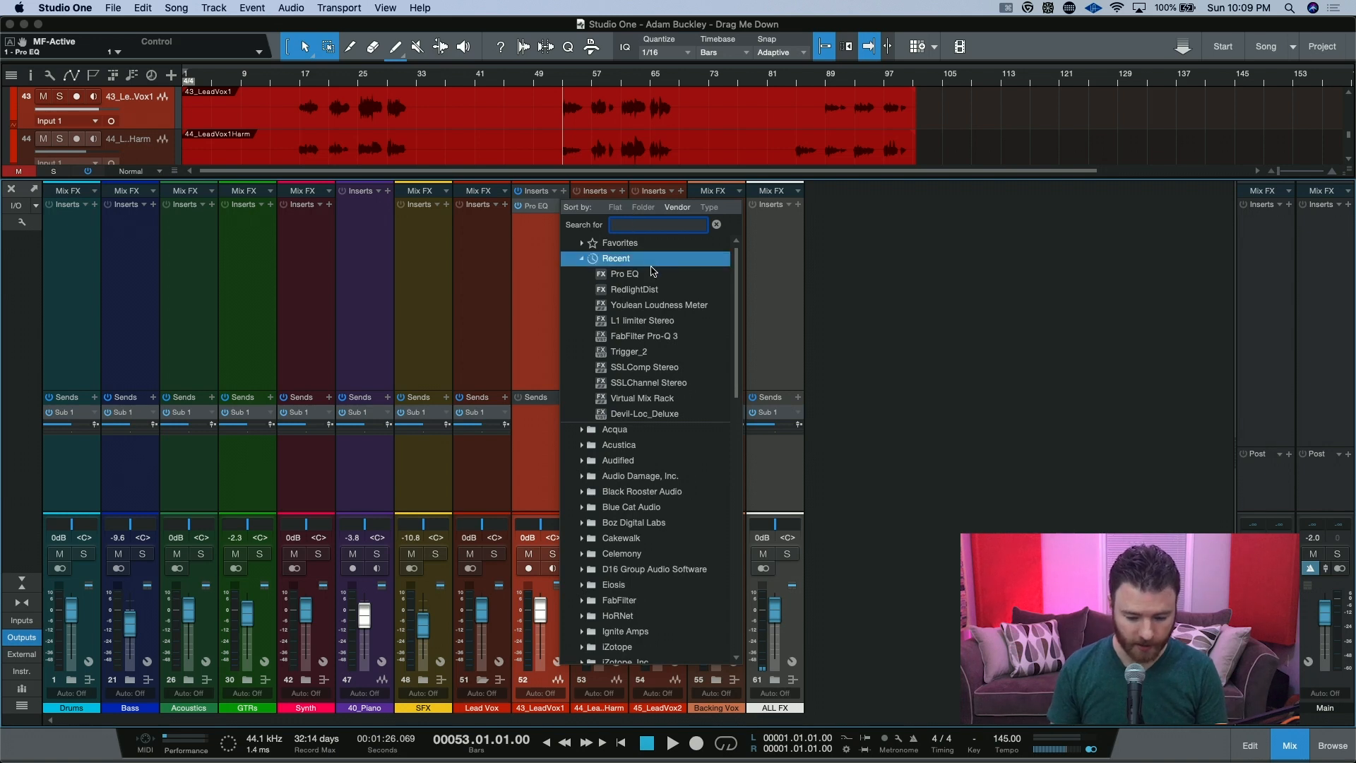
pyautogui.click(664, 290)
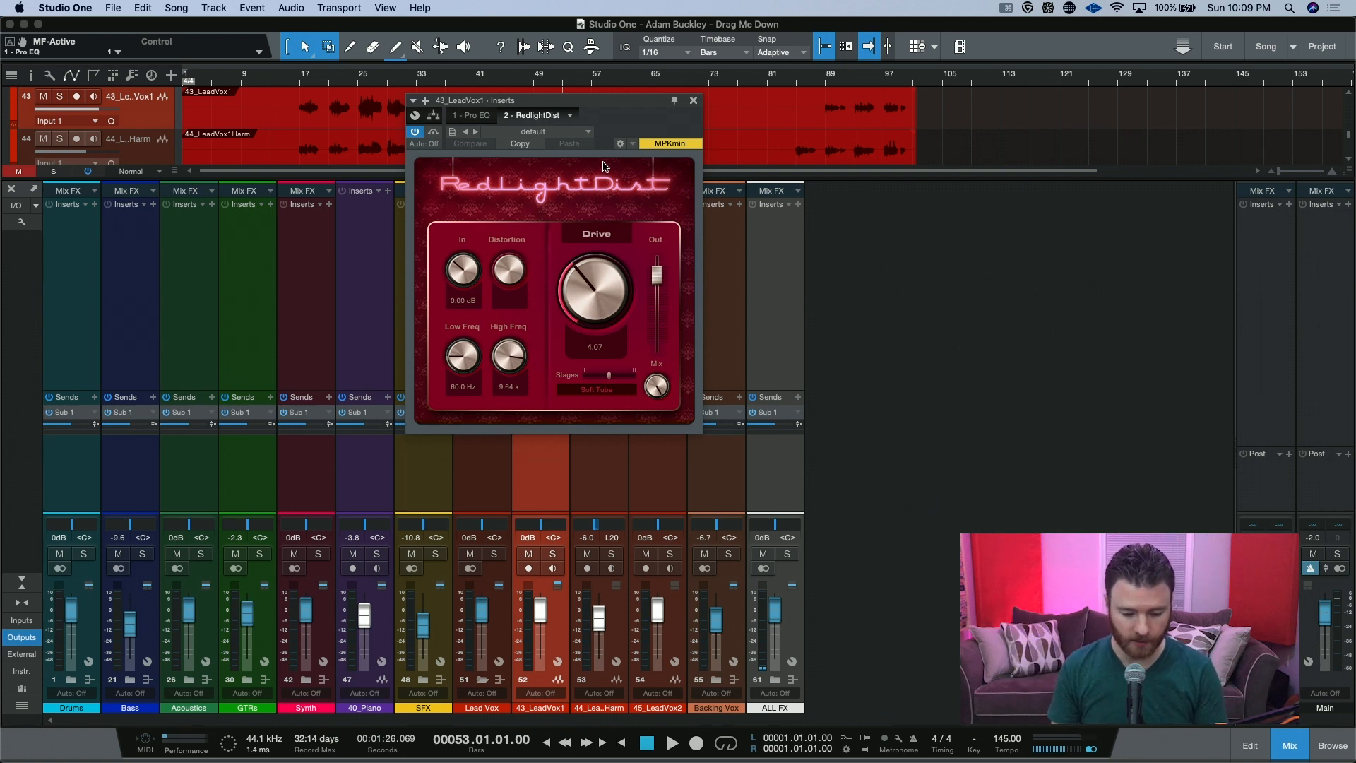
pyautogui.click(571, 135)
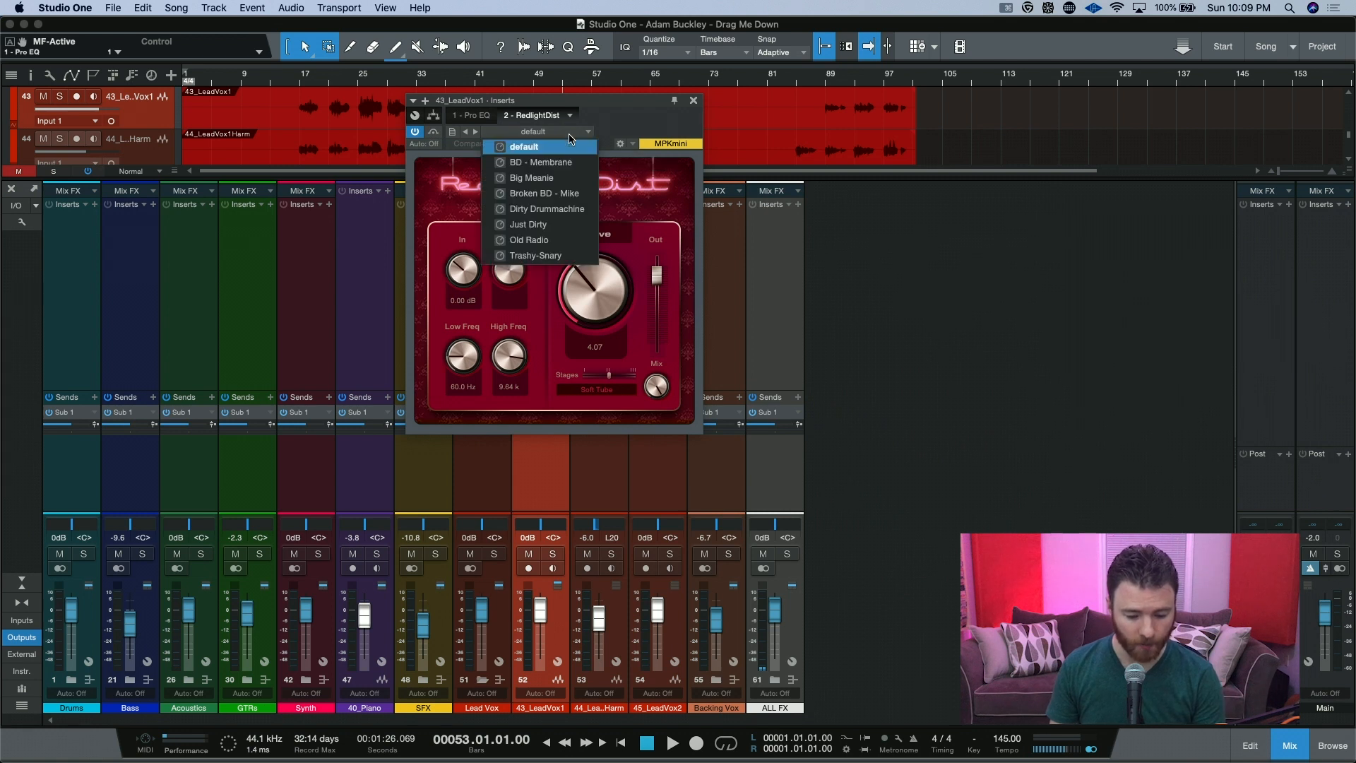
pyautogui.click(560, 241)
# Reopen Pro EQ and arrange the two plug-in windows side by side, with RedlightDist kept open.
pyautogui.moveTo(640, 111); pyautogui.dragTo(946, 231)
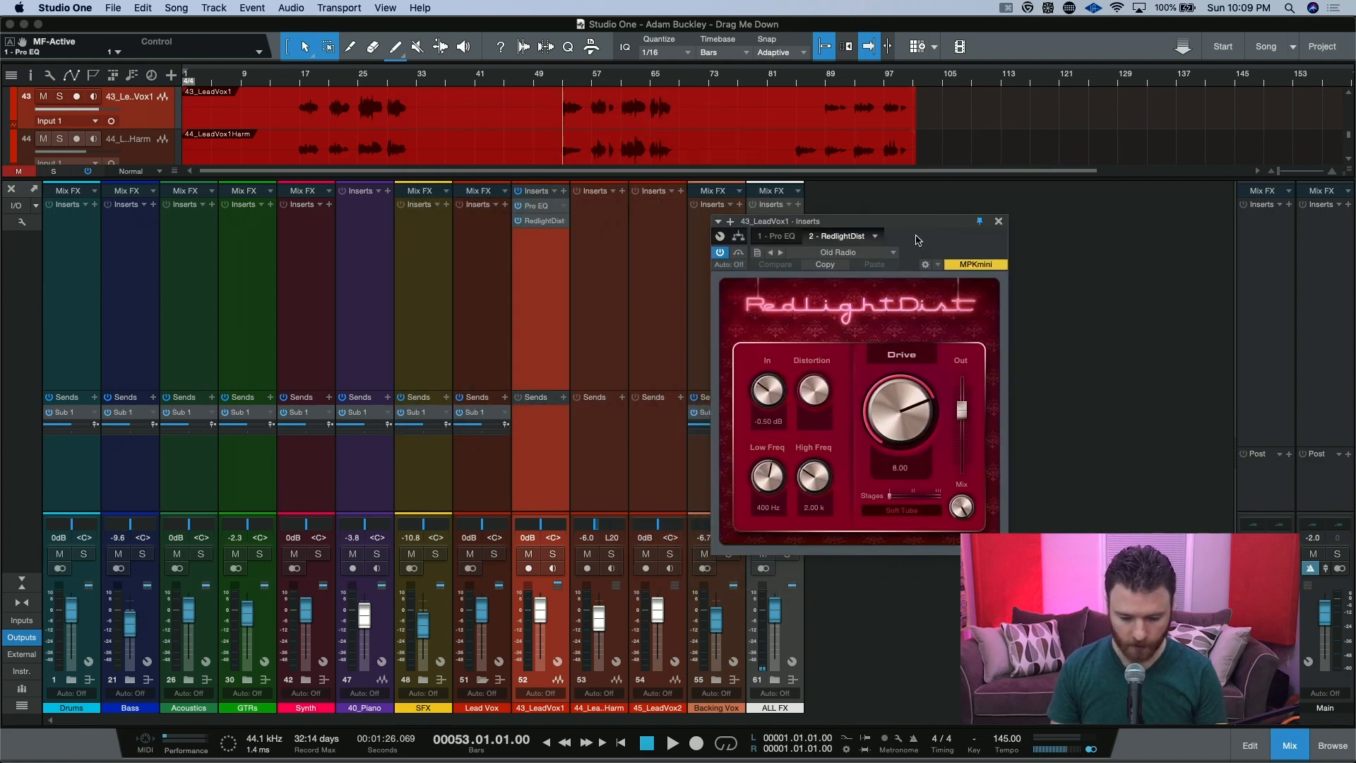
pyautogui.click(541, 206)
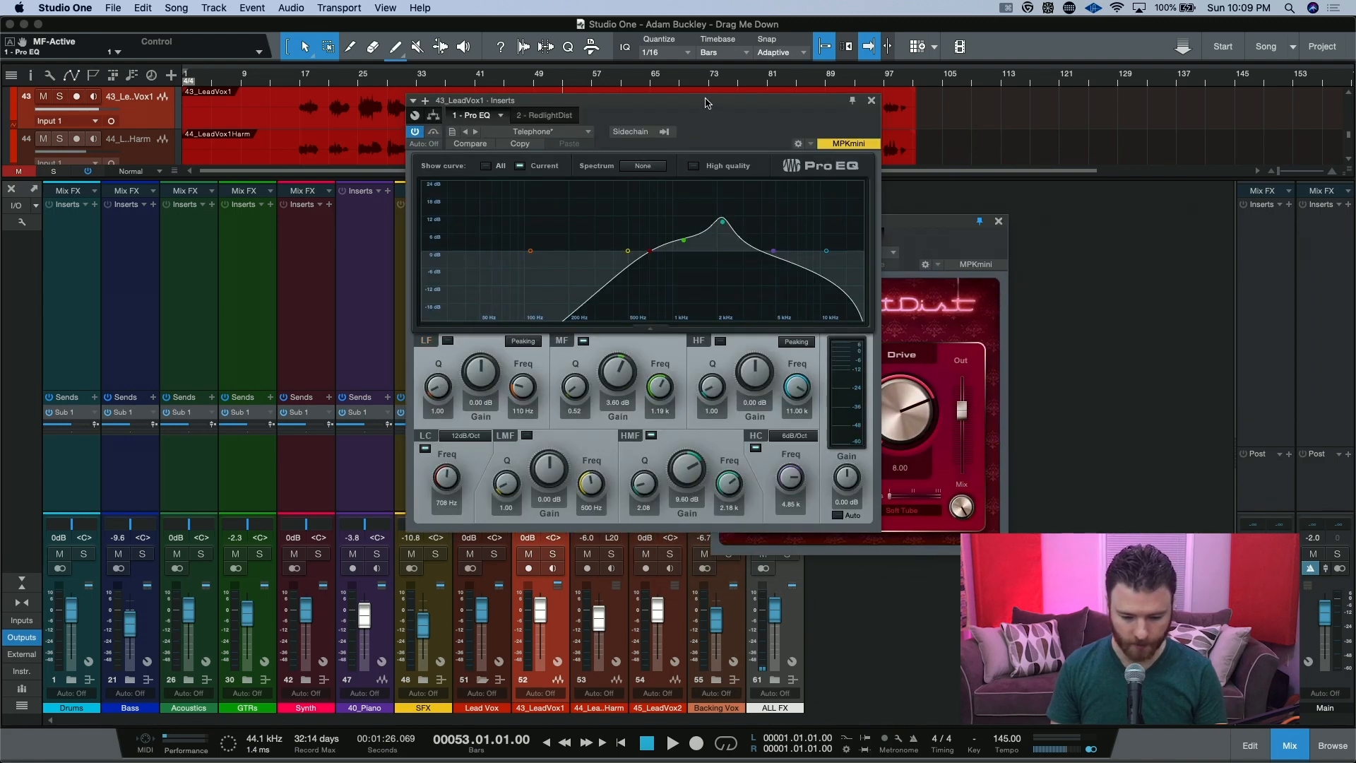
pyautogui.moveTo(705, 103); pyautogui.dragTo(429, 216)
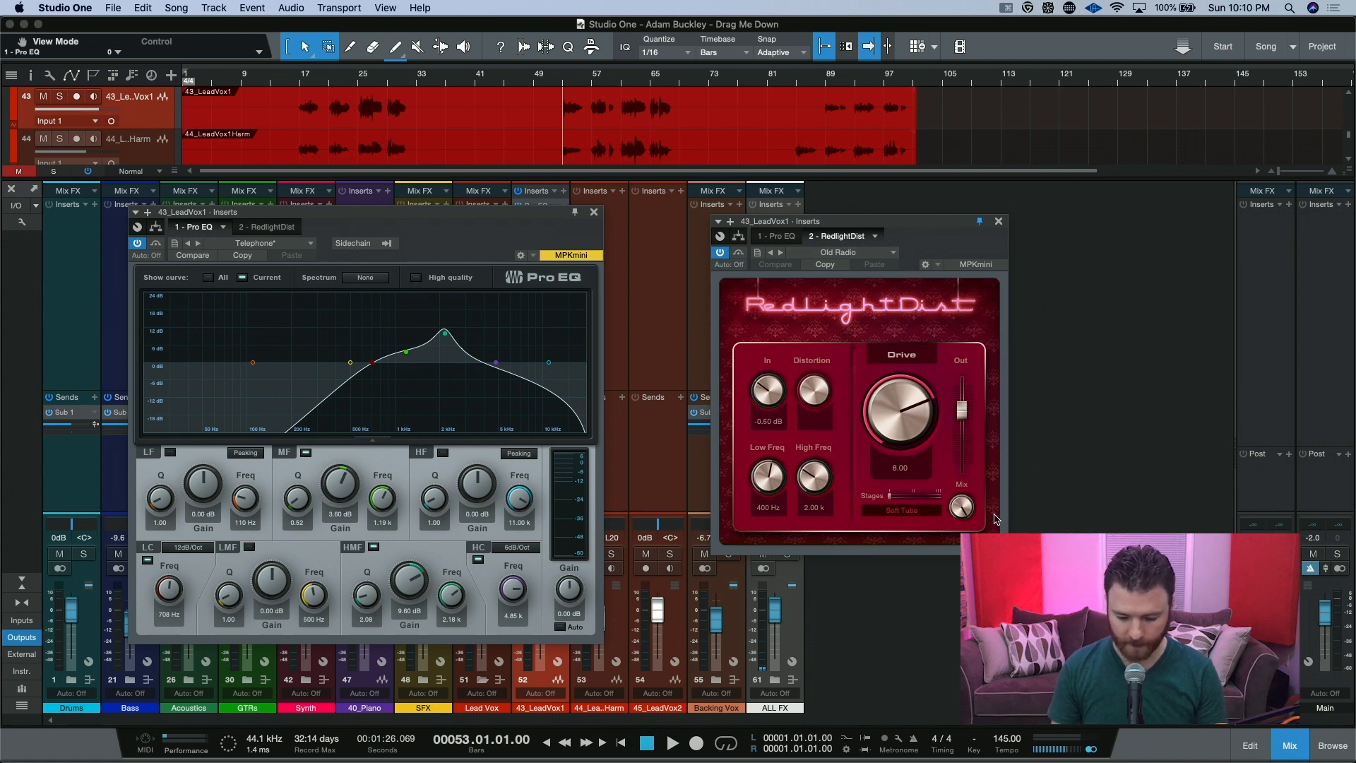
# Lower RedlightDist's Mix to 0 % and bring it up to 100 % during playback to hear the added distortion.
pyautogui.click(958, 509)
pyautogui.moveTo(956, 512); pyautogui.dragTo(954, 733)
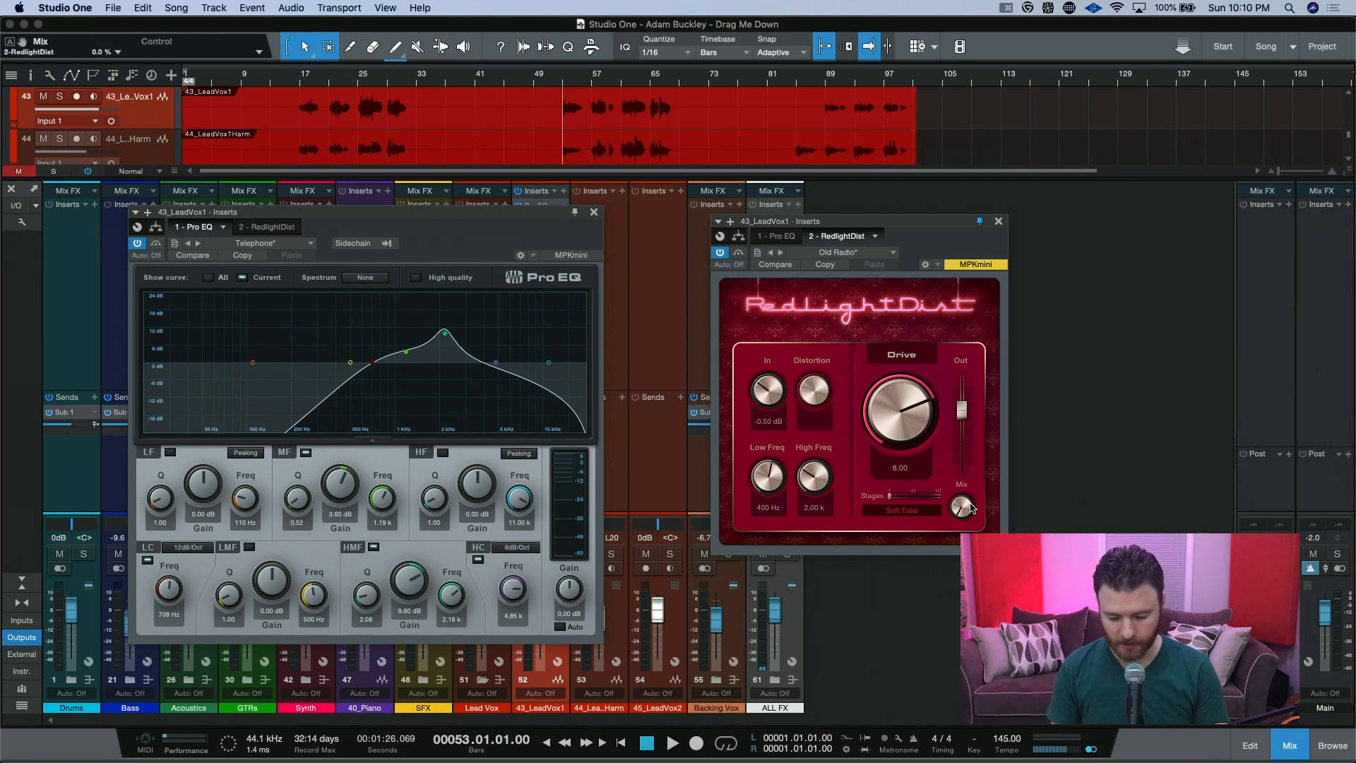
pyautogui.press('space')
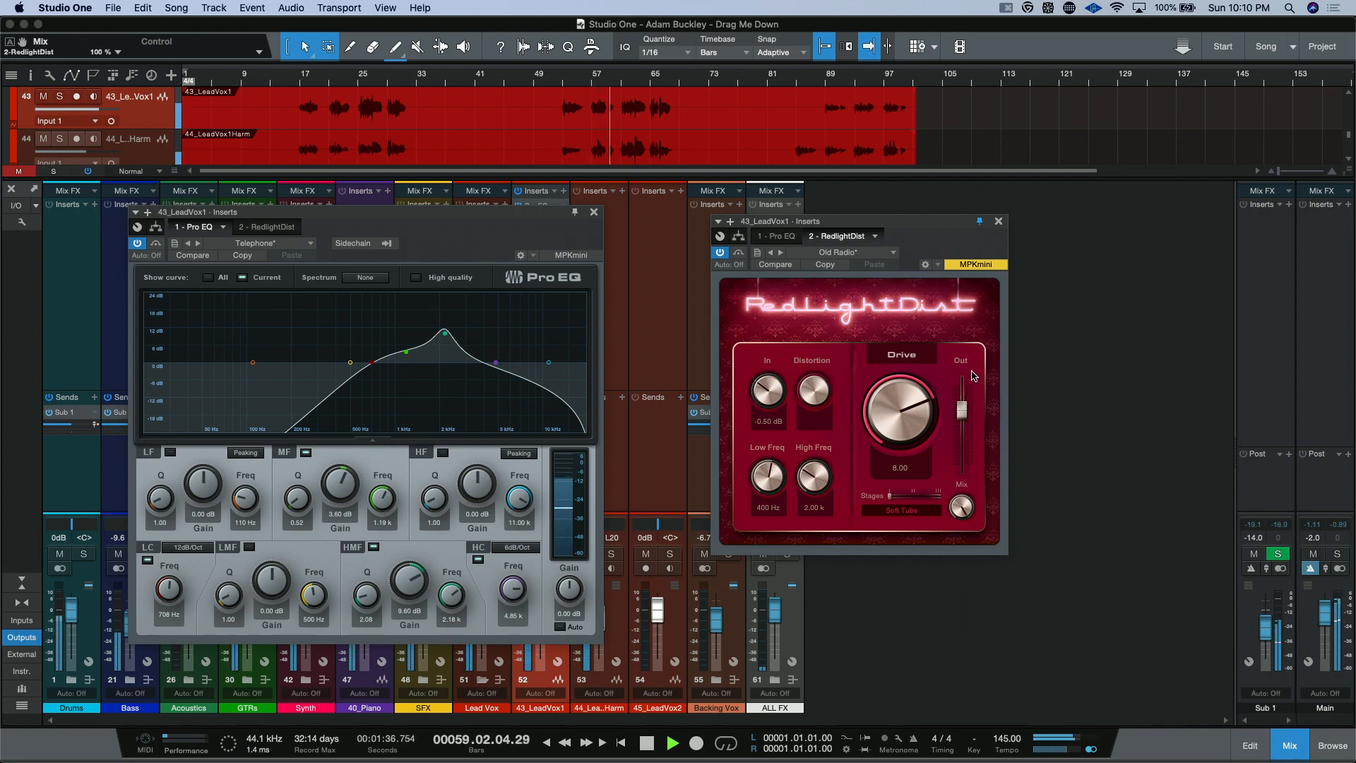
pyautogui.press('space')
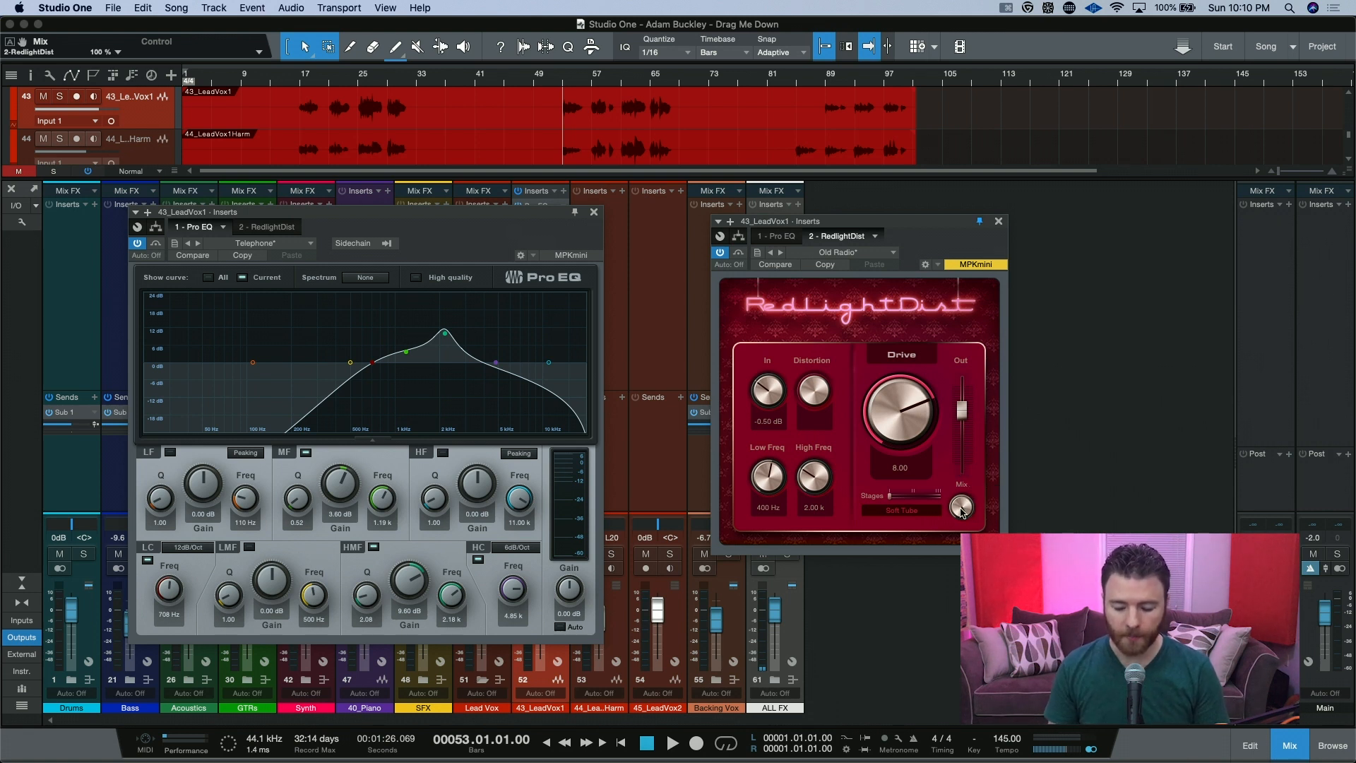
# Bypass Pro EQ, set RedlightDist's Mix to 0 %, and raise it to 100 % during playback to hear the distortion alone.
pyautogui.moveTo(962, 512); pyautogui.dragTo(960, 578)
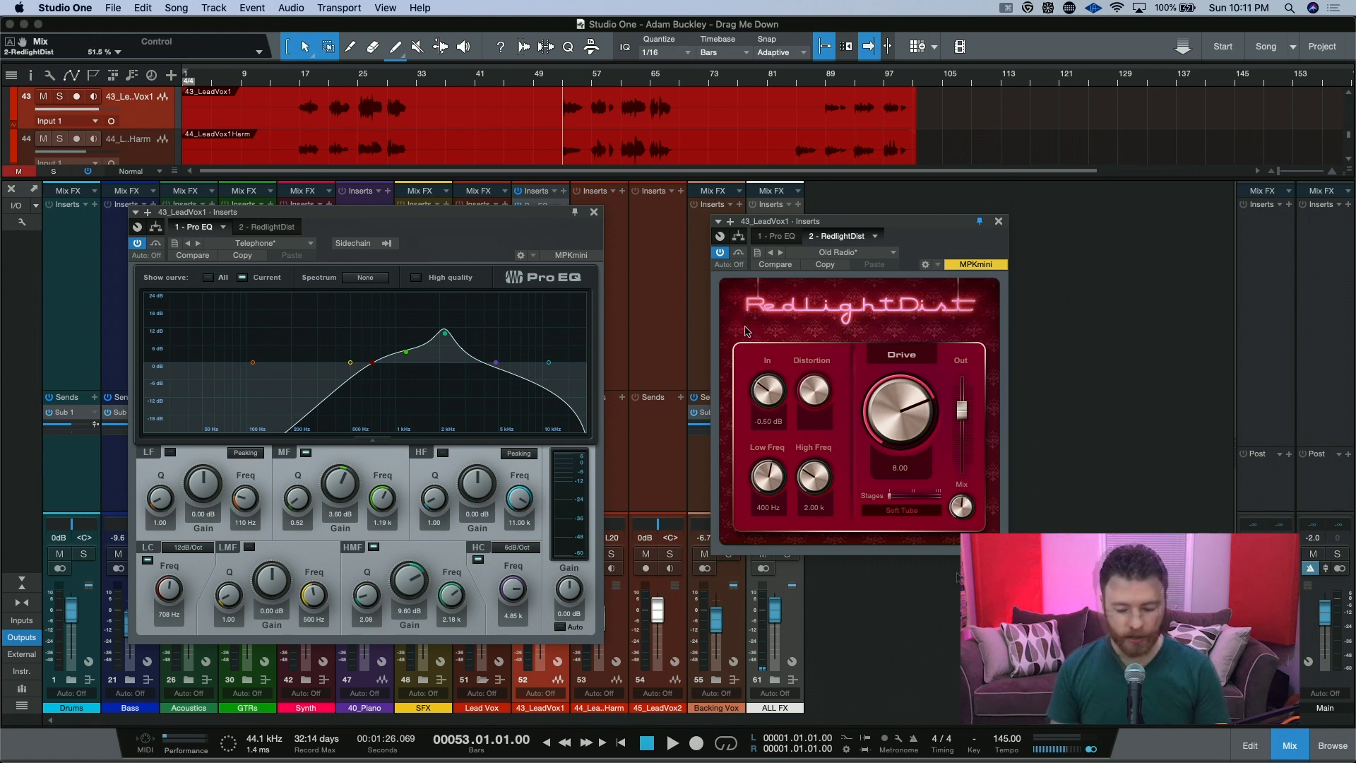
pyautogui.click(138, 244)
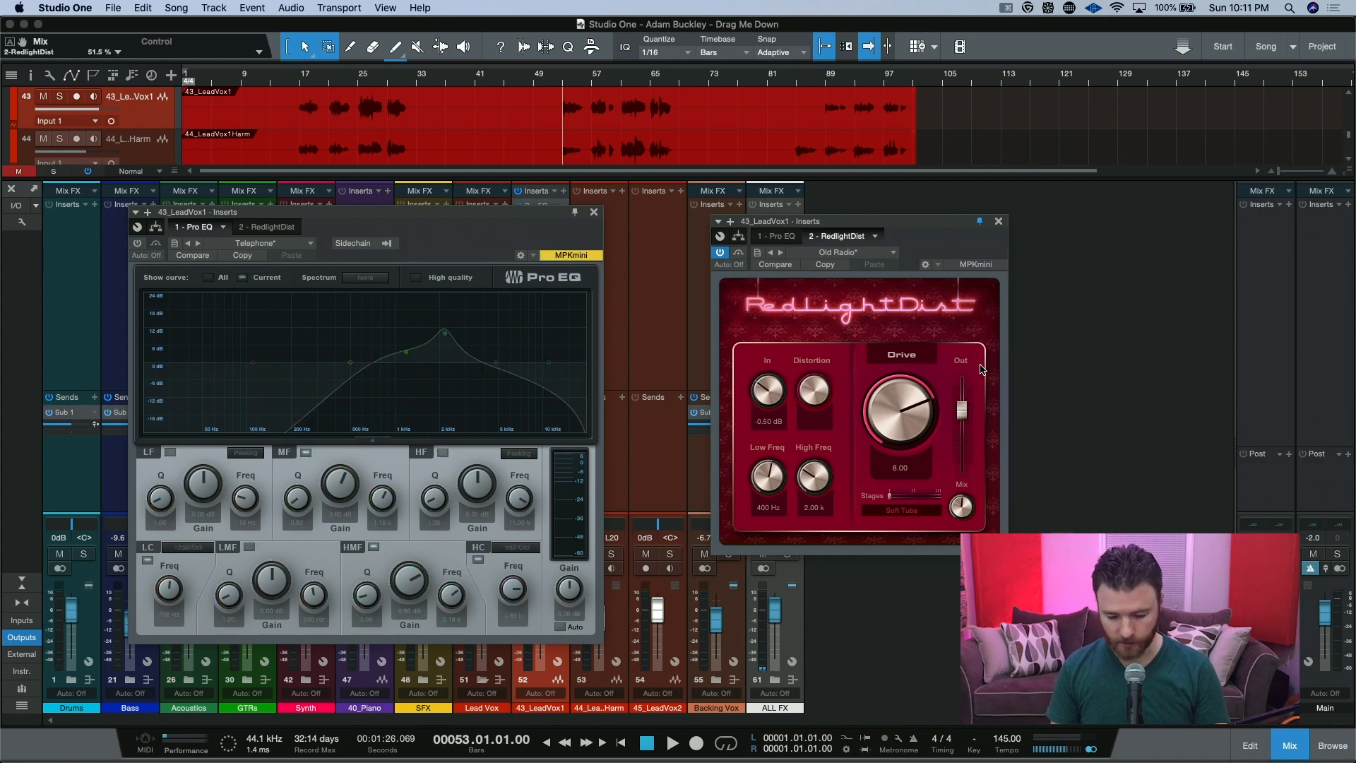
pyautogui.click(963, 507)
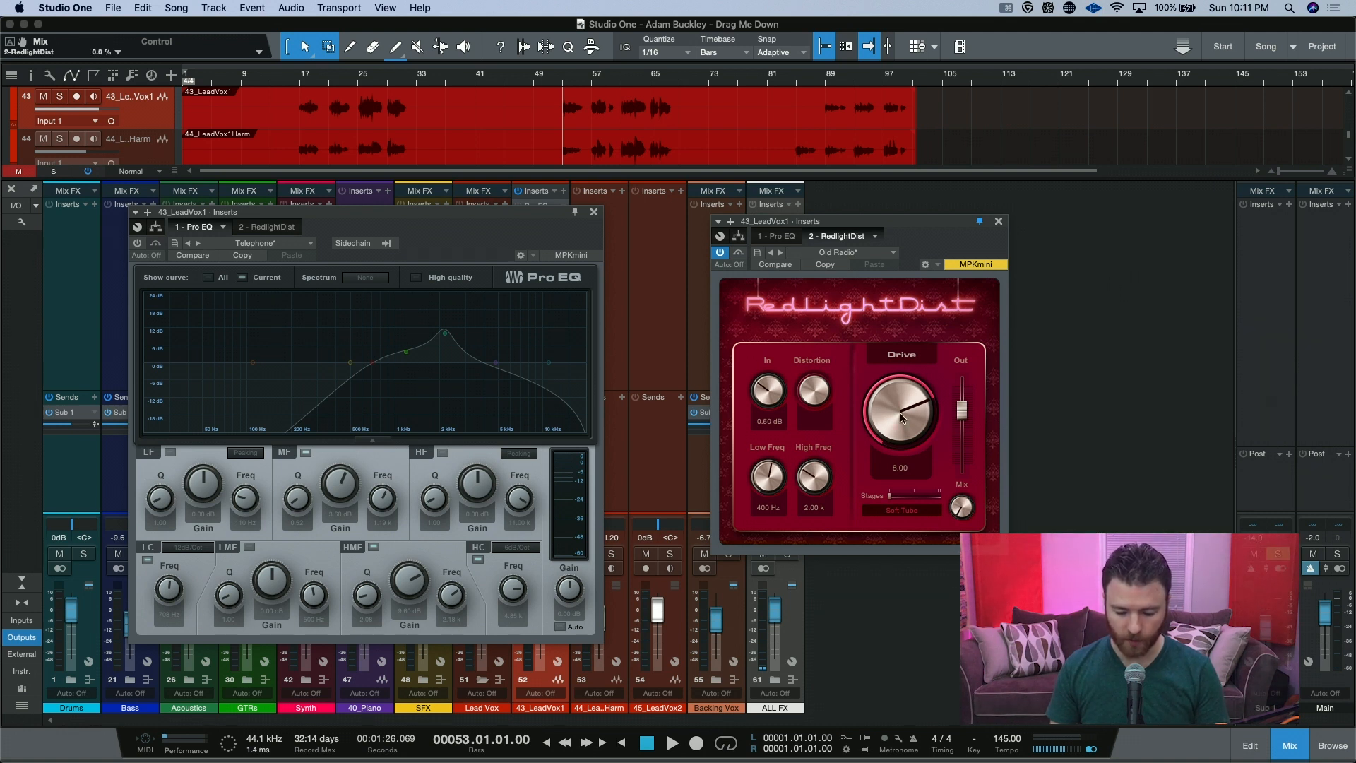
pyautogui.press('space')
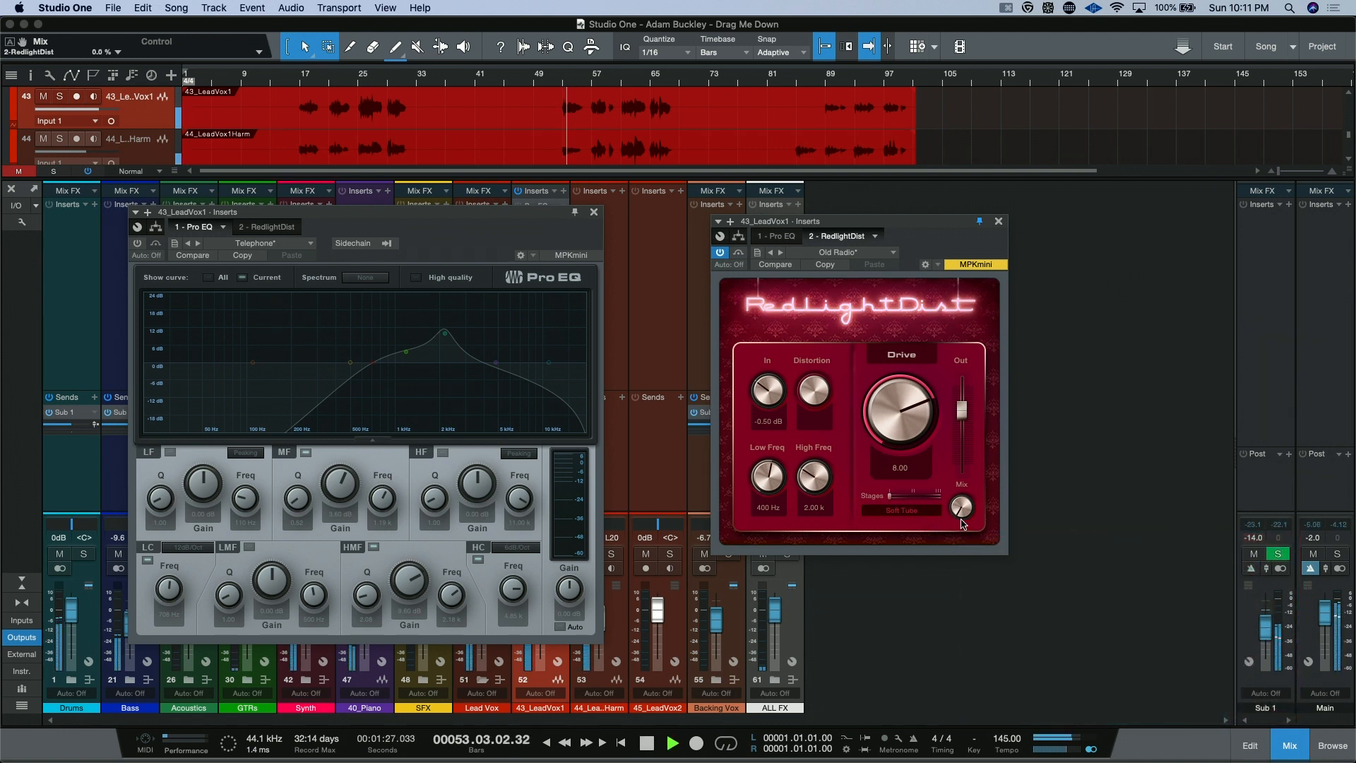
pyautogui.moveTo(964, 521); pyautogui.dragTo(952, 420)
pyautogui.moveTo(964, 519); pyautogui.dragTo(972, 444)
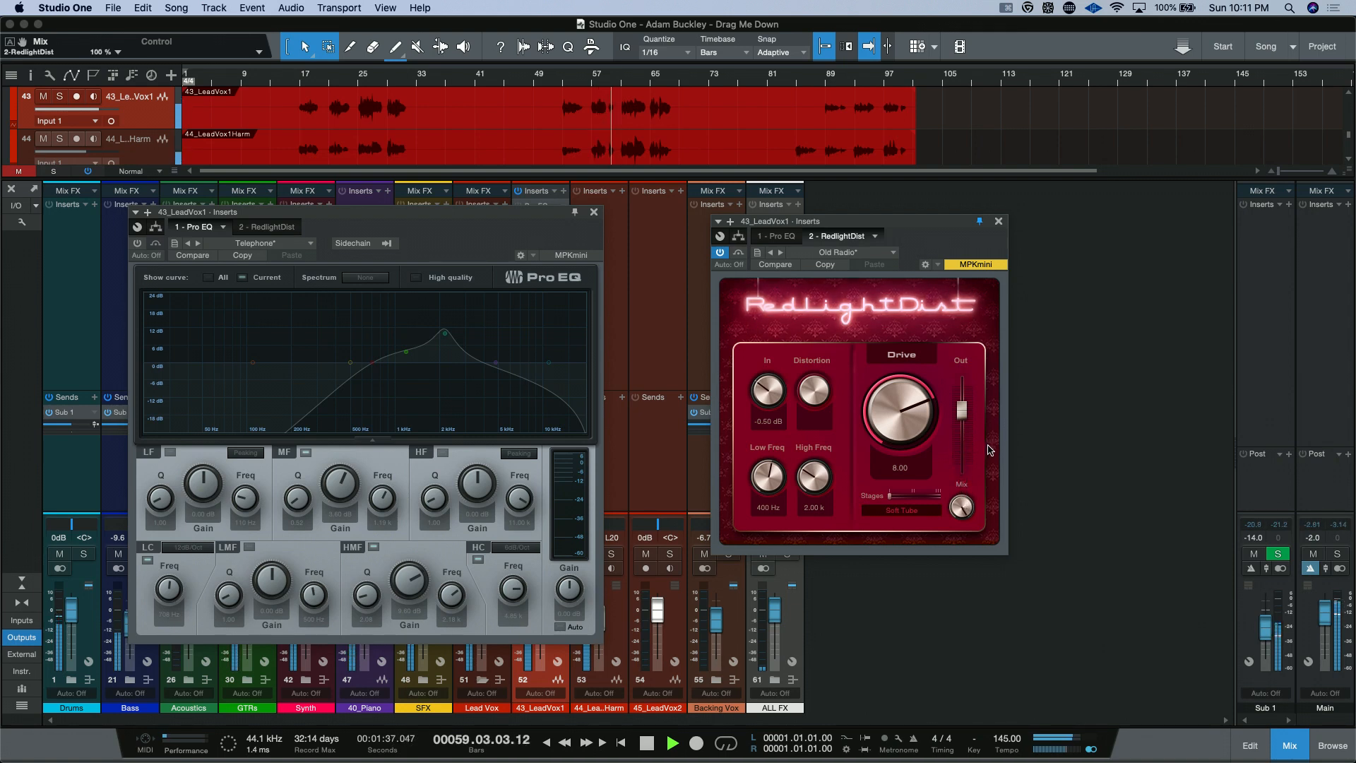
pyautogui.press('space')
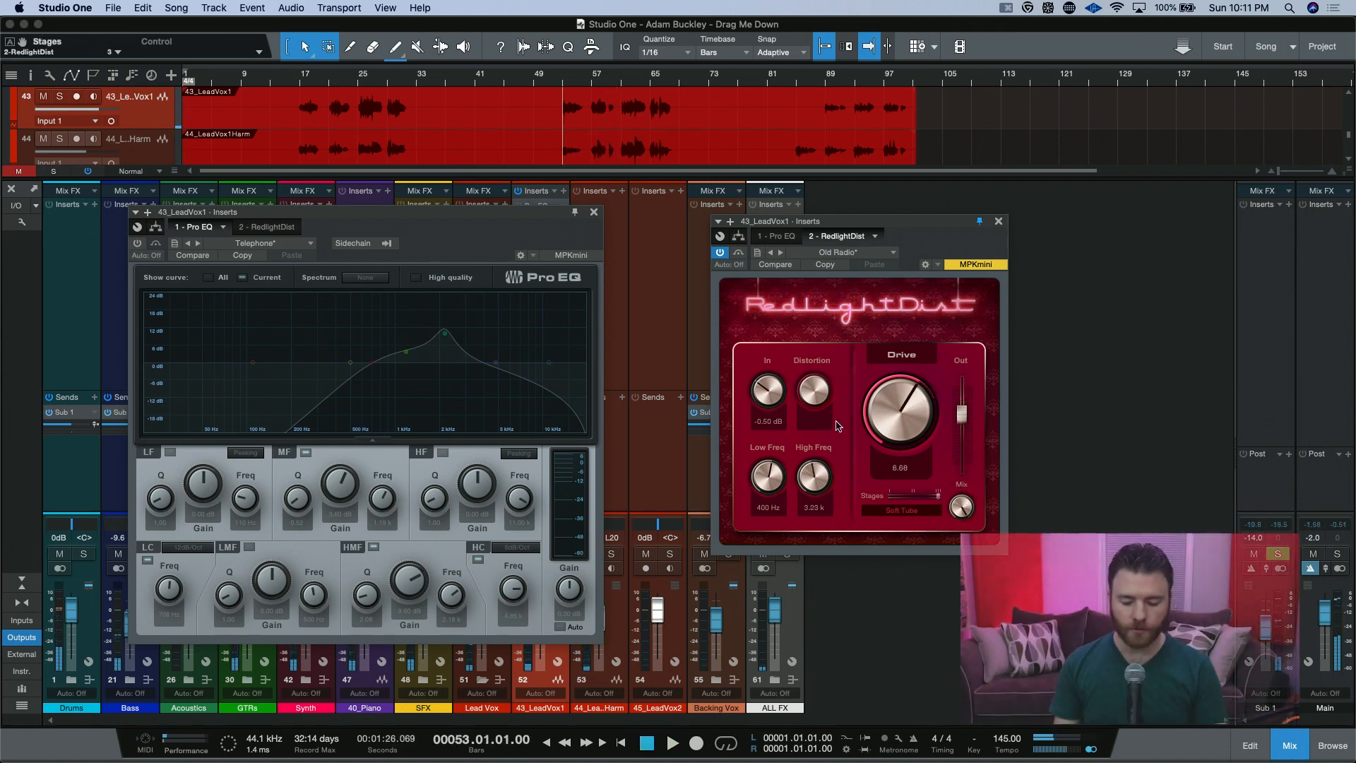